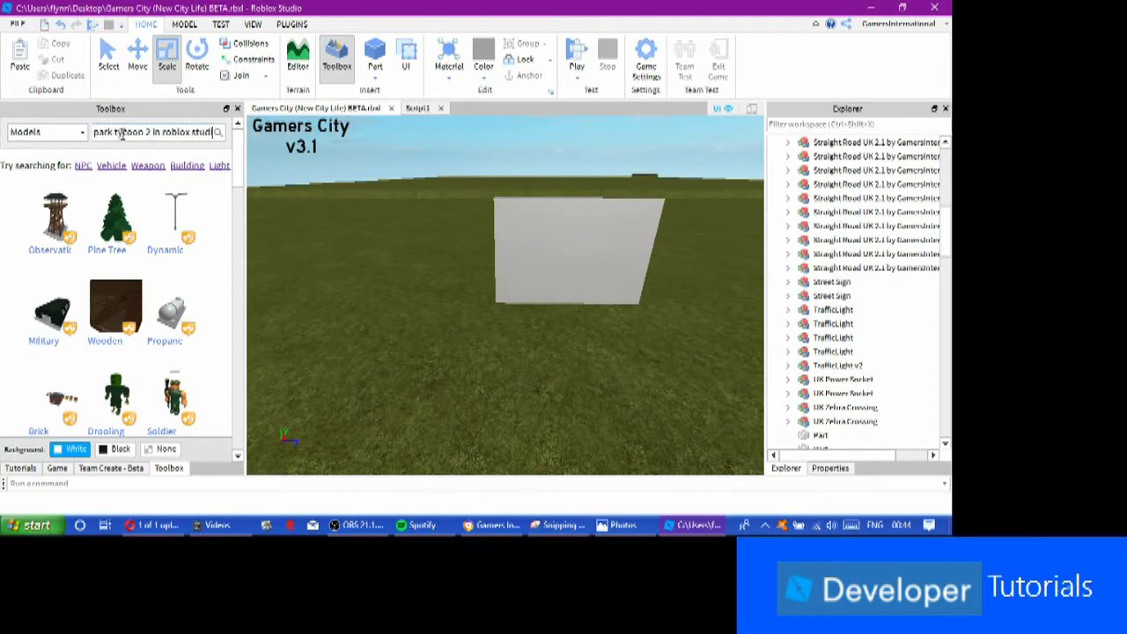
Step: Replace the toolbox search text with "it is the light which is round, lets get started" without running the search
{"action": "key", "text": "BackSpace"}
{"action": "key", "text": "BackSpace"}
{"action": "key", "text": "BackSpace"}
{"action": "key", "text": "BackSpace"}
{"action": "key", "text": "BackSpace"}
{"action": "key", "text": "BackSpace"}
{"action": "key", "text": "BackSpace"}
{"action": "key", "text": "BackSpace"}
{"action": "key", "text": "BackSpace"}
{"action": "key", "text": "BackSpace"}
{"action": "key", "text": "BackSpace"}
{"action": "key", "text": "BackSpace"}
{"action": "key", "text": "BackSpace"}
{"action": "key", "text": "BackSpace"}
{"action": "key", "text": "BackSpace"}
{"action": "key", "text": "BackSpace"}
{"action": "key", "text": "BackSpace"}
{"action": "key", "text": "BackSpace"}
{"action": "key", "text": "BackSpace"}
{"action": "key", "text": "BackSpace"}
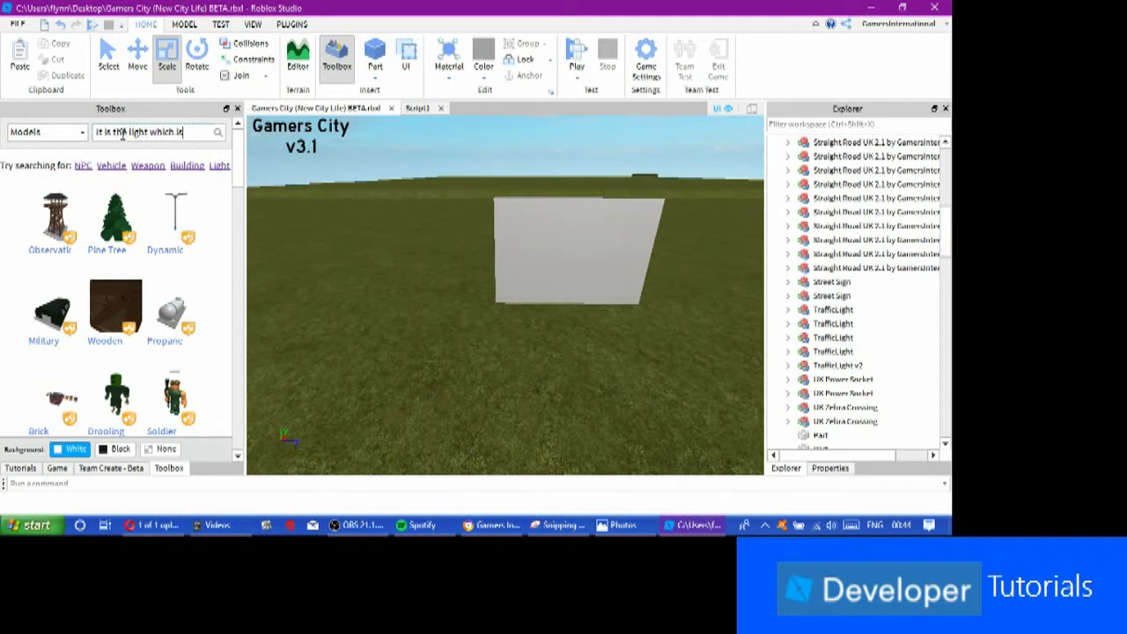
{"action": "type", "text": "l"}
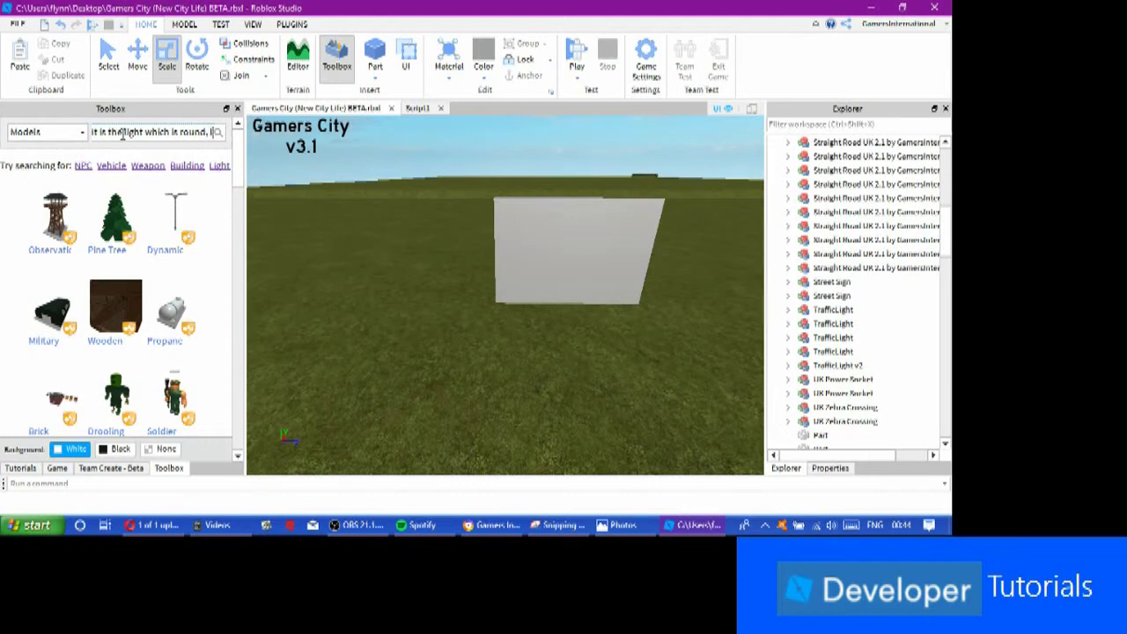
{"action": "type", "text": "ets get started"}
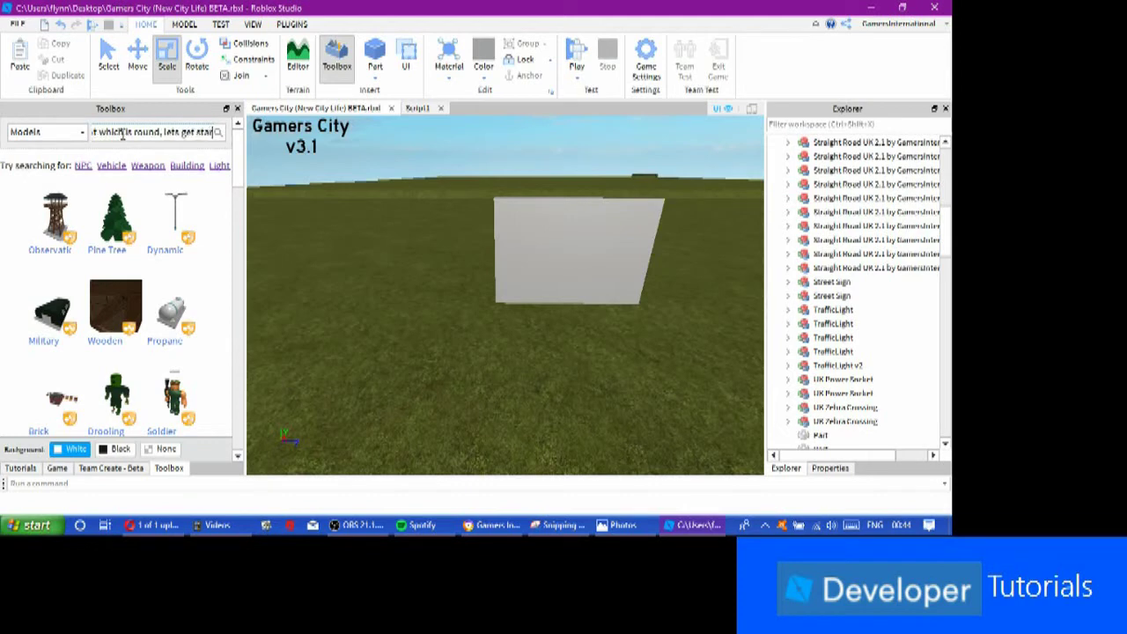
{"action": "left_click", "coordinate": [357, 243]}
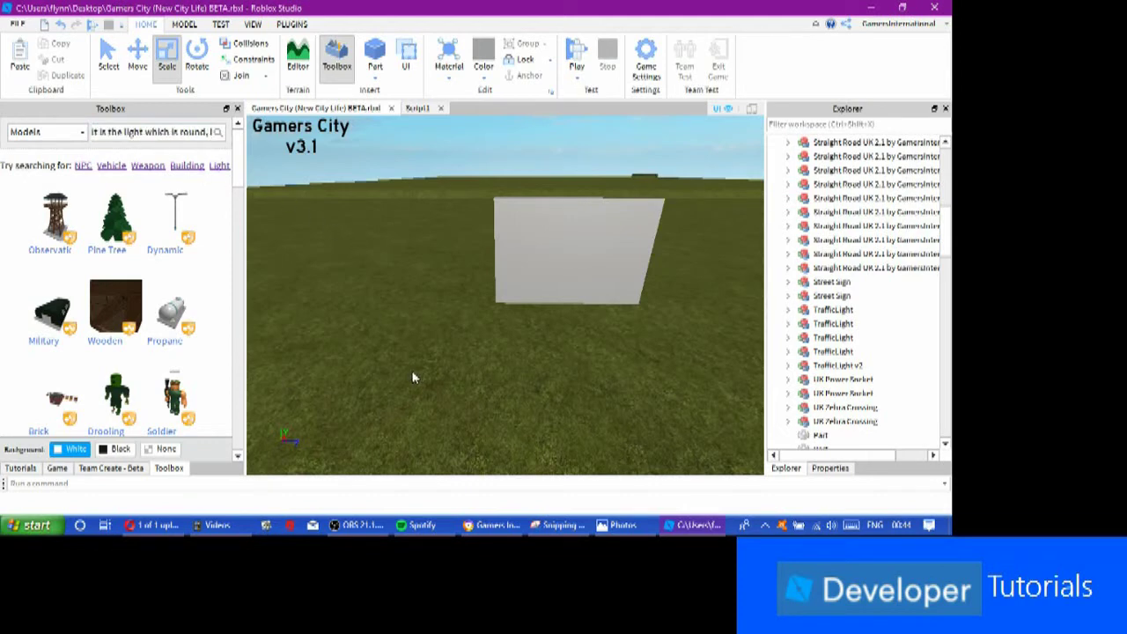
Step: Insert a cylinder part and place it on the grass in front of the grey wall
{"action": "left_click", "coordinate": [375, 78]}
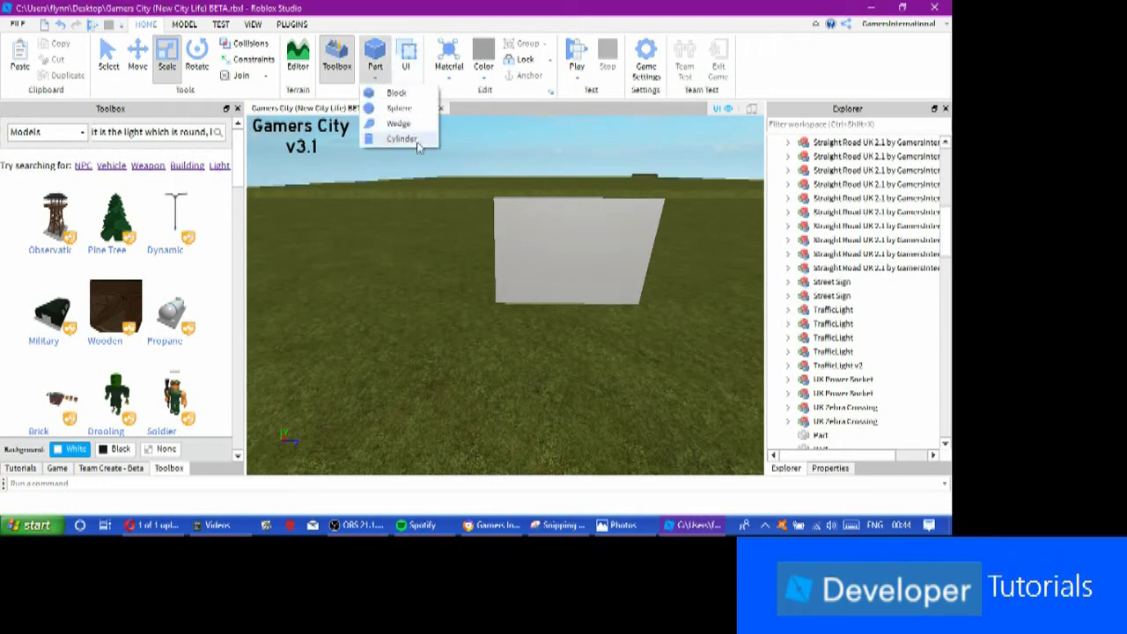
{"action": "left_click", "coordinate": [401, 139]}
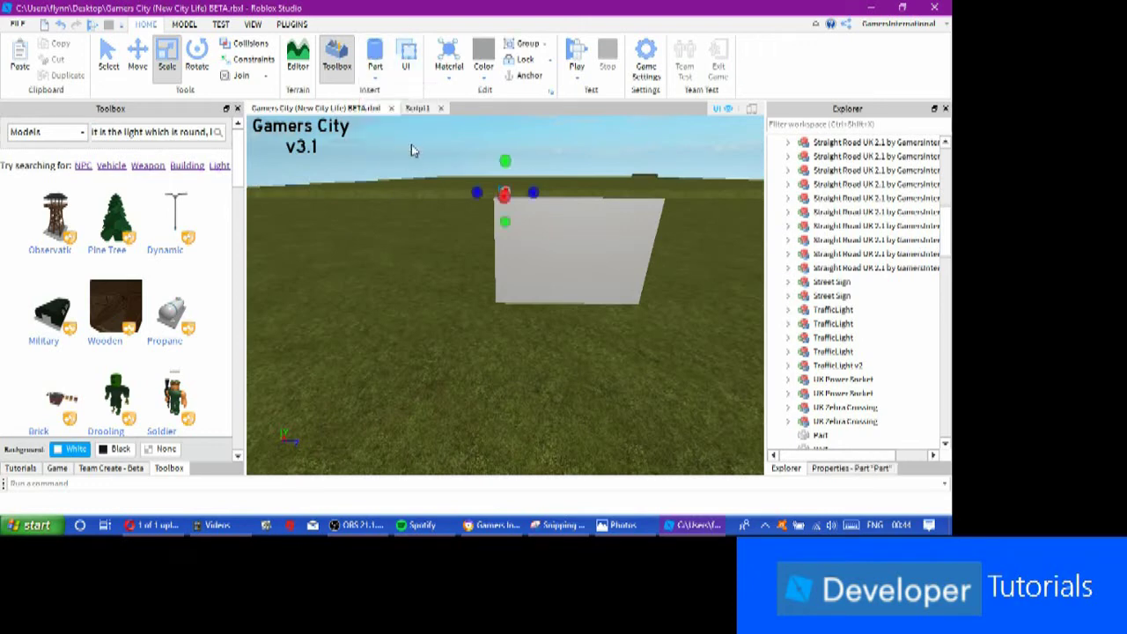
{"action": "scroll", "coordinate": [507, 187], "scroll_direction": "up", "scroll_amount": 2}
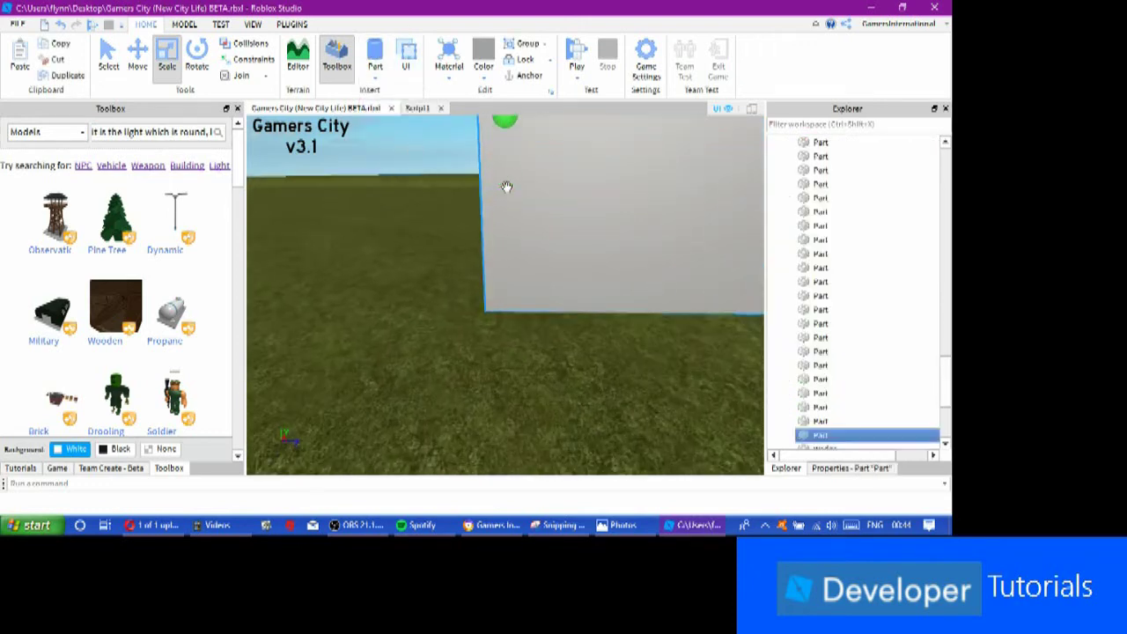
{"action": "right_click_drag", "start_coordinate": [506, 186], "coordinate": [507, 194]}
{"action": "scroll", "coordinate": [506, 187], "scroll_direction": "down", "scroll_amount": 2}
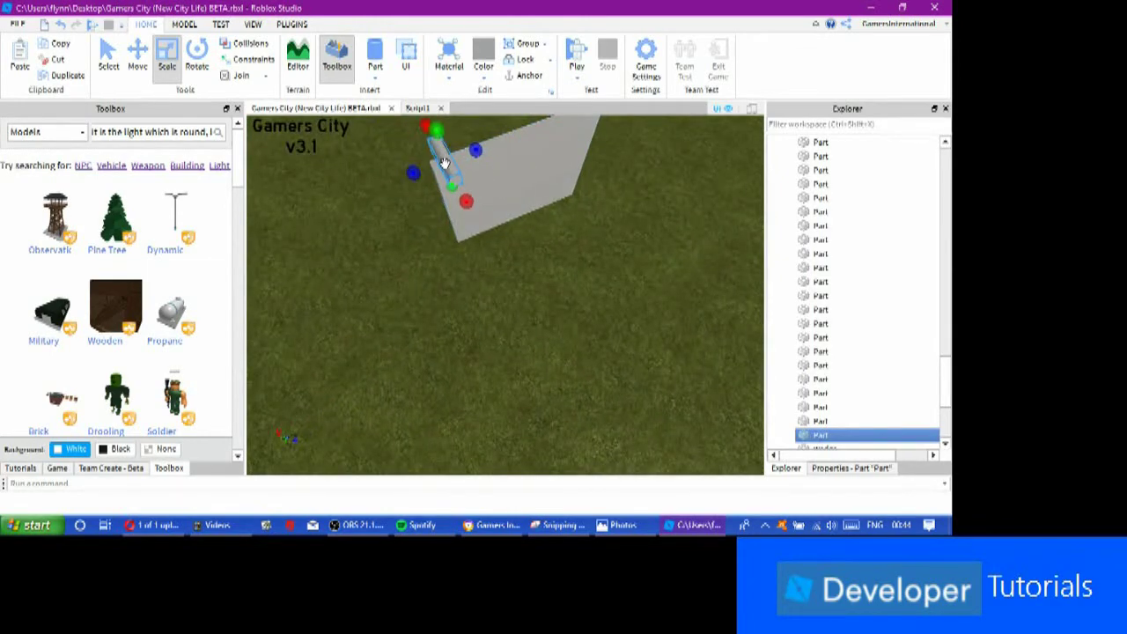
{"action": "left_click_drag", "start_coordinate": [445, 163], "coordinate": [526, 275]}
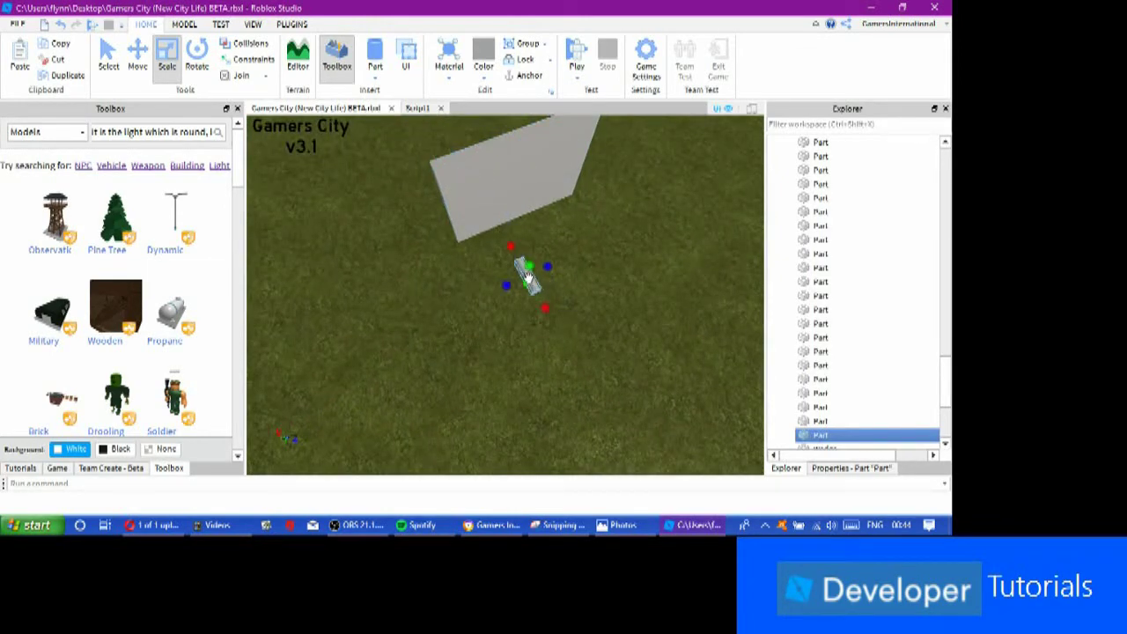
Step: Rotate the cylinder so that it stands upright on the grass in front of the wall
{"action": "left_click", "coordinate": [197, 55]}
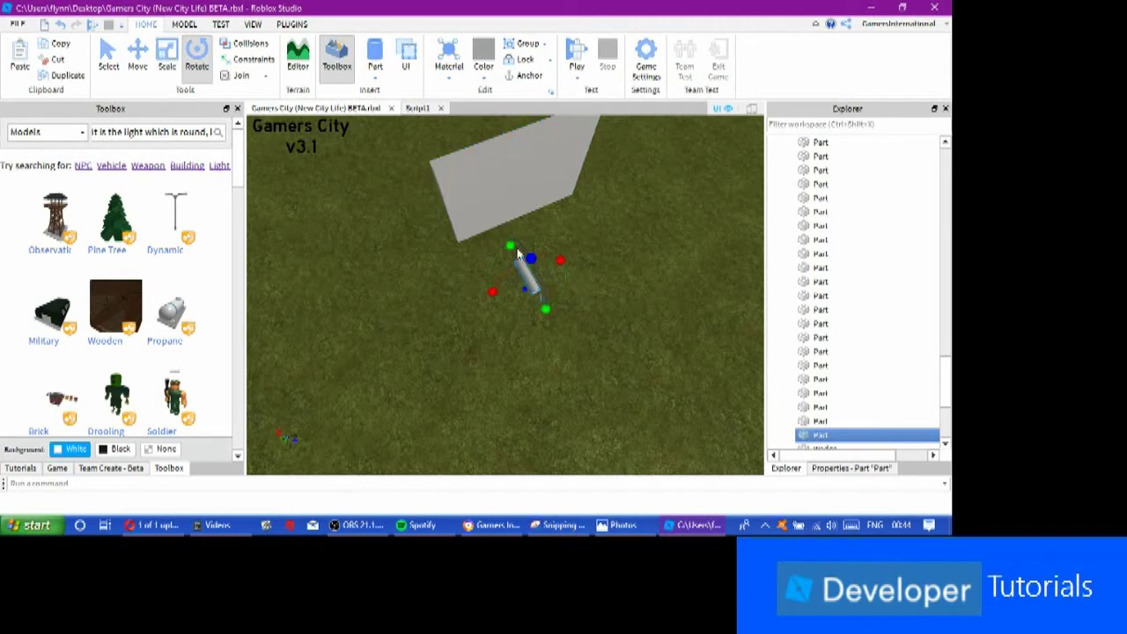
{"action": "mouse_move", "coordinate": [511, 243]}
{"action": "left_mouse_down"}
{"action": "mouse_move", "coordinate": [535, 250]}
{"action": "mouse_move", "coordinate": [541, 283]}
{"action": "mouse_move", "coordinate": [536, 252]}
{"action": "mouse_move", "coordinate": [510, 244]}
{"action": "left_mouse_up"}
{"action": "left_click_drag", "start_coordinate": [537, 286], "coordinate": [563, 351]}
{"action": "right_click_drag", "start_coordinate": [544, 302], "coordinate": [556, 294]}
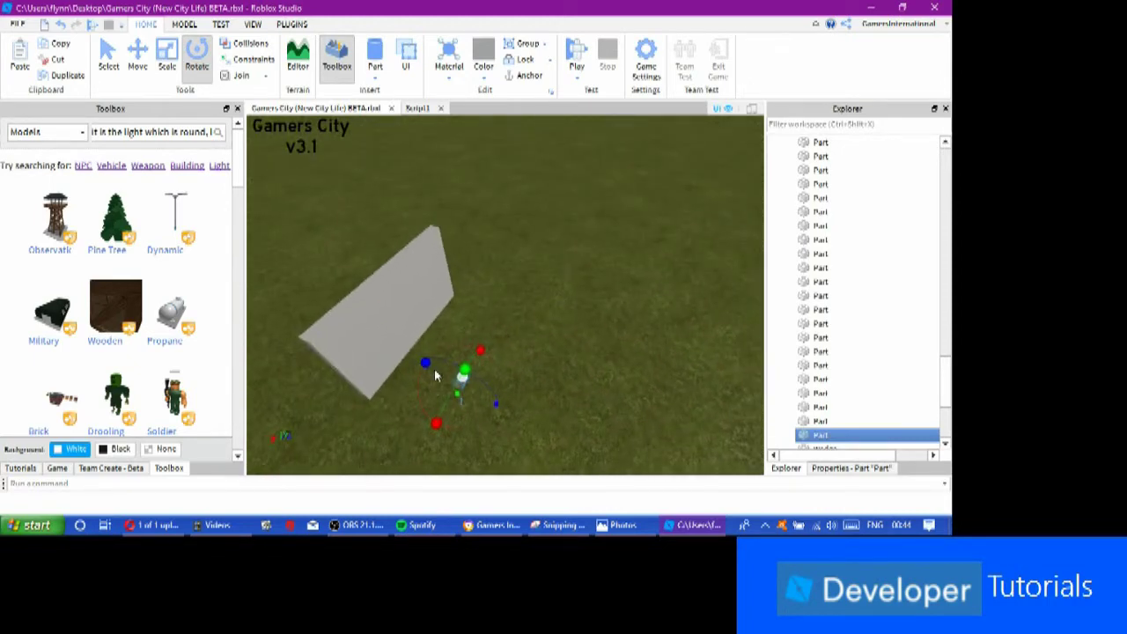
{"action": "left_click_drag", "start_coordinate": [425, 363], "coordinate": [428, 376]}
{"action": "right_click_drag", "start_coordinate": [595, 407], "coordinate": [595, 405]}
{"action": "mouse_move", "coordinate": [476, 374]}
{"action": "left_mouse_down"}
{"action": "mouse_move", "coordinate": [492, 355]}
{"action": "mouse_move", "coordinate": [470, 355]}
{"action": "left_mouse_up"}
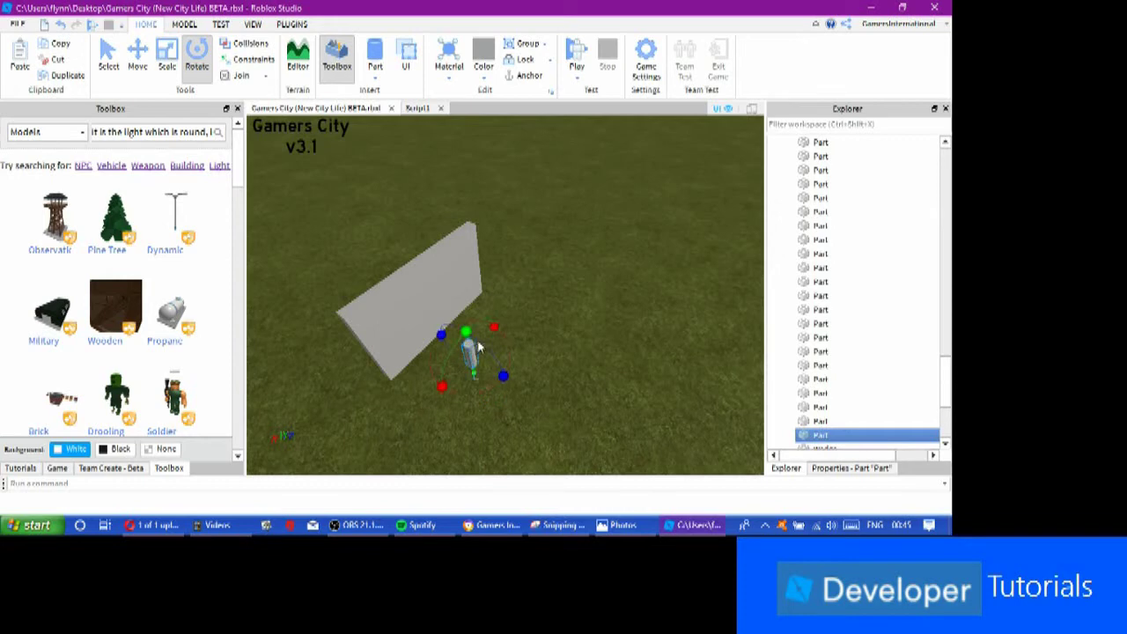
Step: Scale the upright cylinder into a thinner, taller lamp pole
{"action": "left_click", "coordinate": [167, 58]}
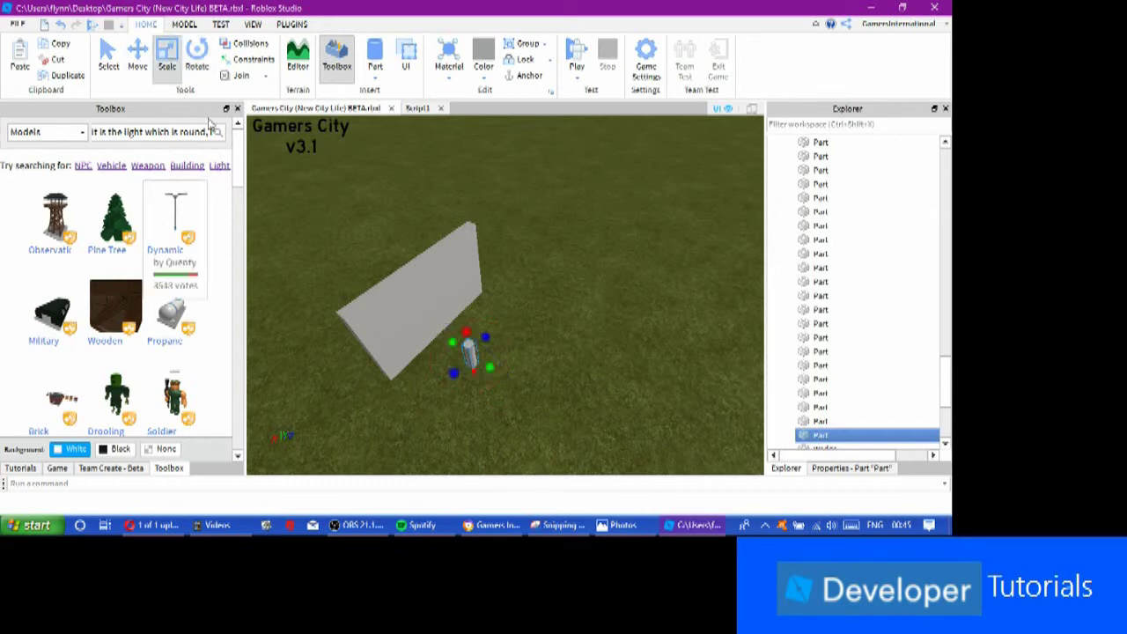
{"action": "left_click_drag", "start_coordinate": [487, 341], "coordinate": [484, 345]}
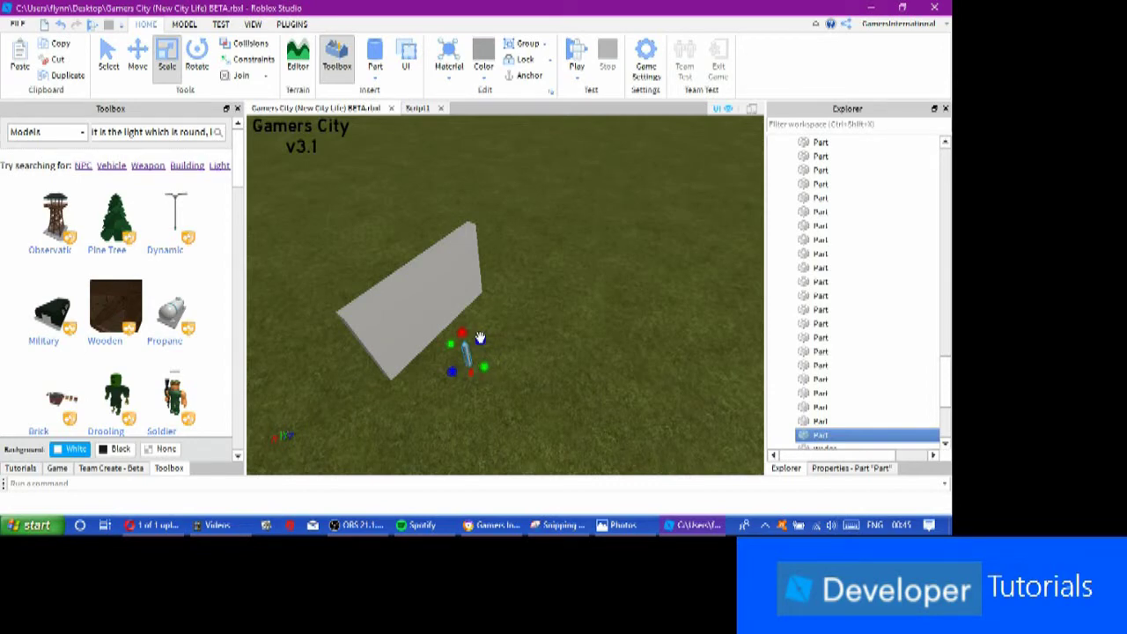
{"action": "left_click_drag", "start_coordinate": [486, 368], "coordinate": [456, 290]}
{"action": "left_click", "coordinate": [521, 330]}
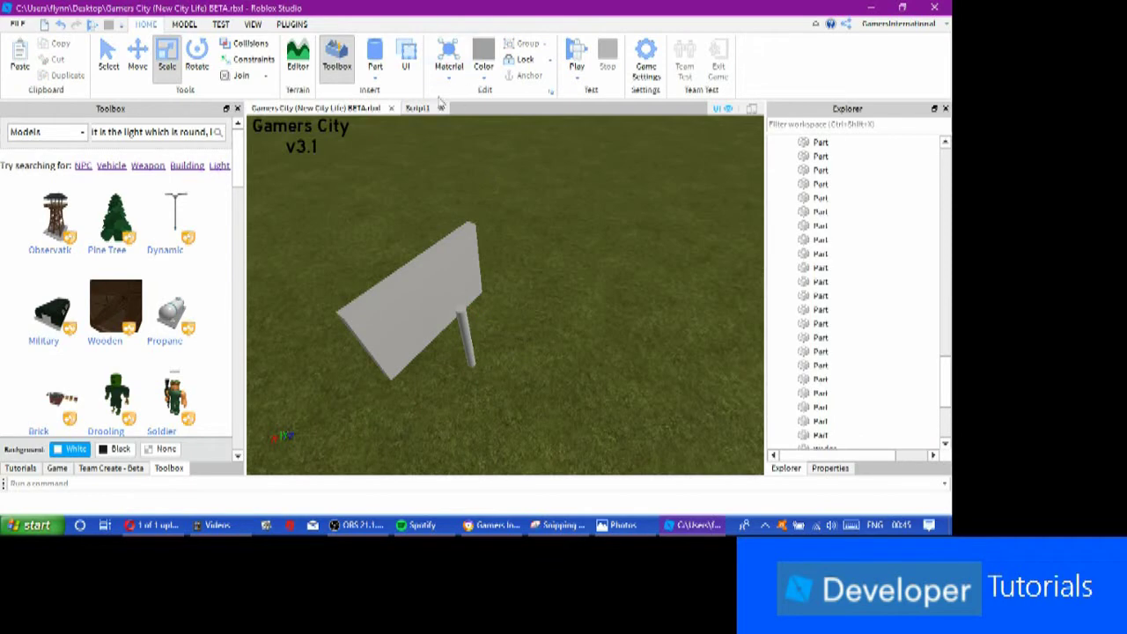
Step: Insert a sphere part and colour it white
{"action": "left_click", "coordinate": [375, 77]}
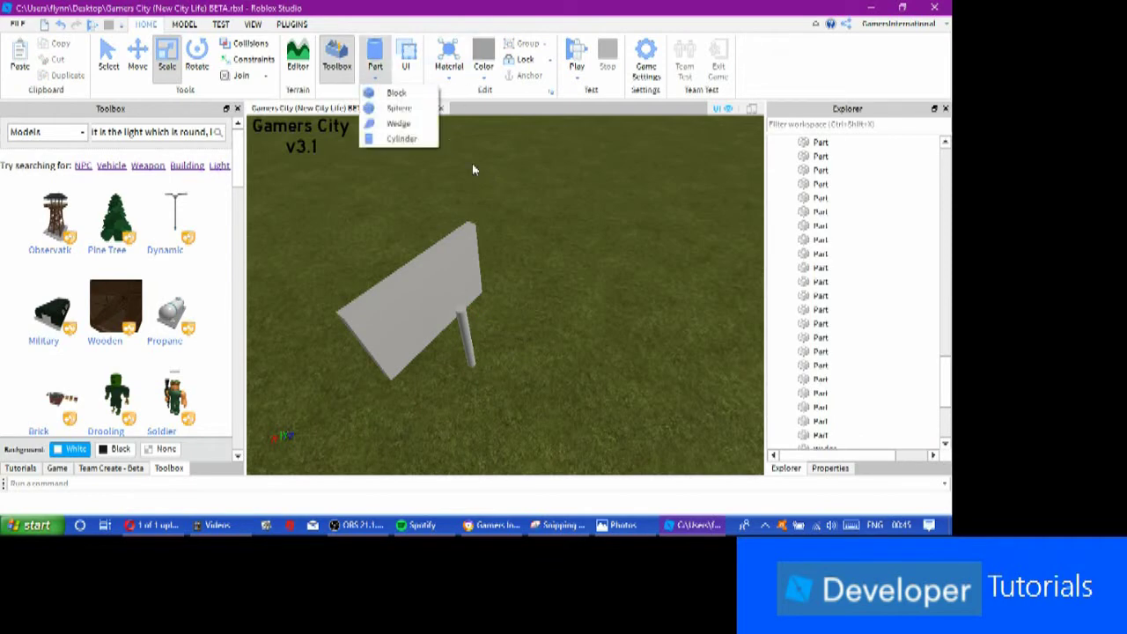
{"action": "left_click", "coordinate": [414, 106]}
{"action": "left_click", "coordinate": [483, 70]}
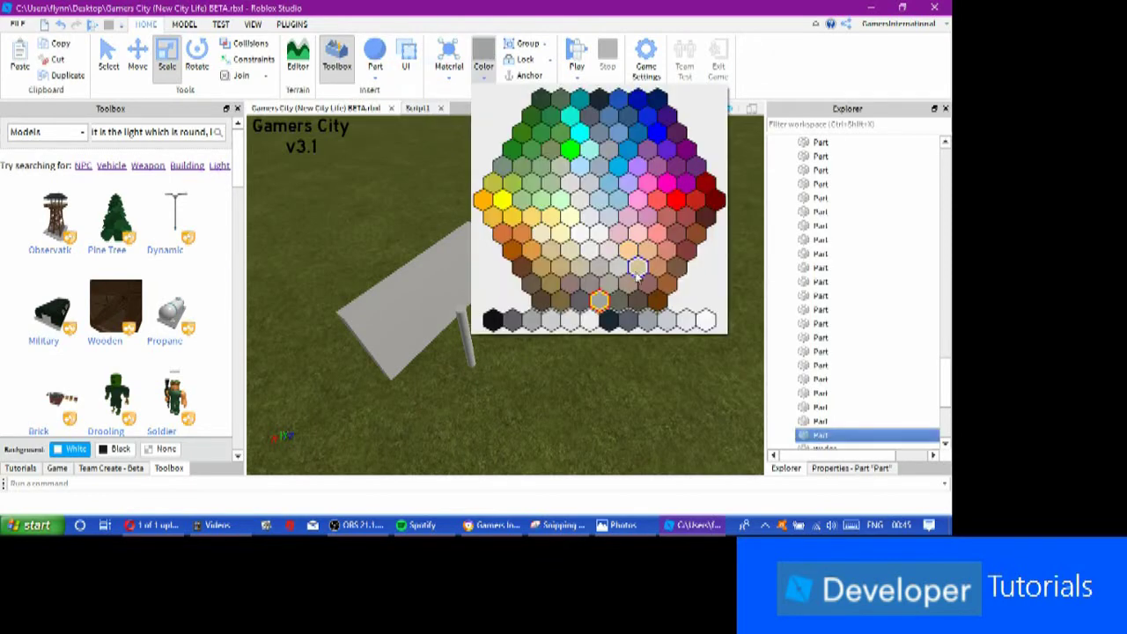
{"action": "left_click", "coordinate": [705, 322]}
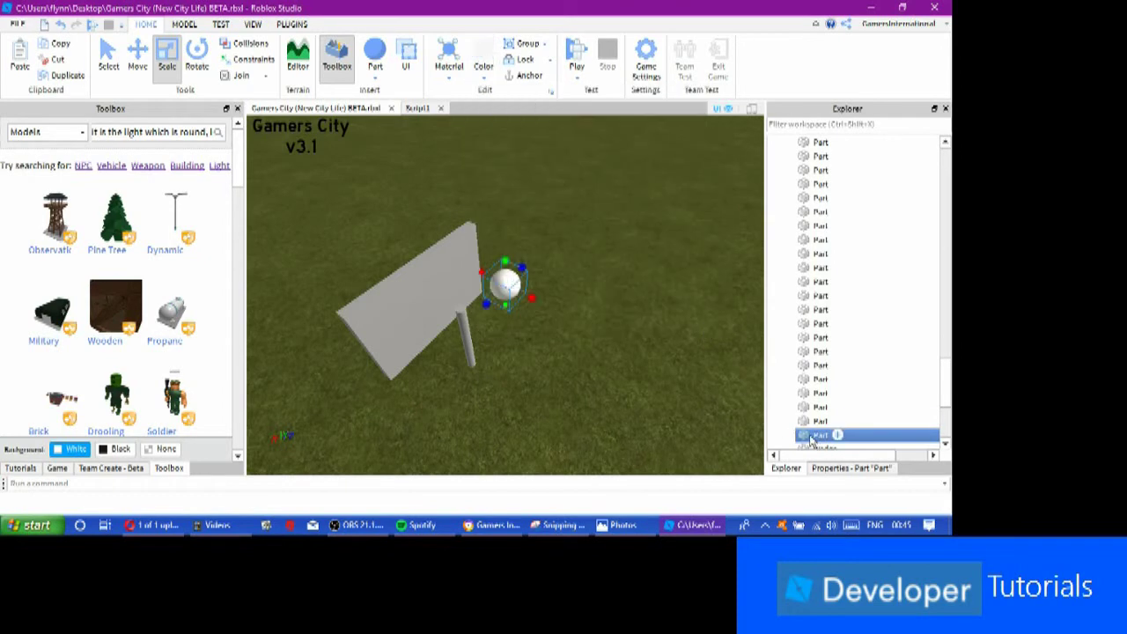
Step: Insert a SurfaceLight object into the white sphere part
{"action": "right_click", "coordinate": [812, 438]}
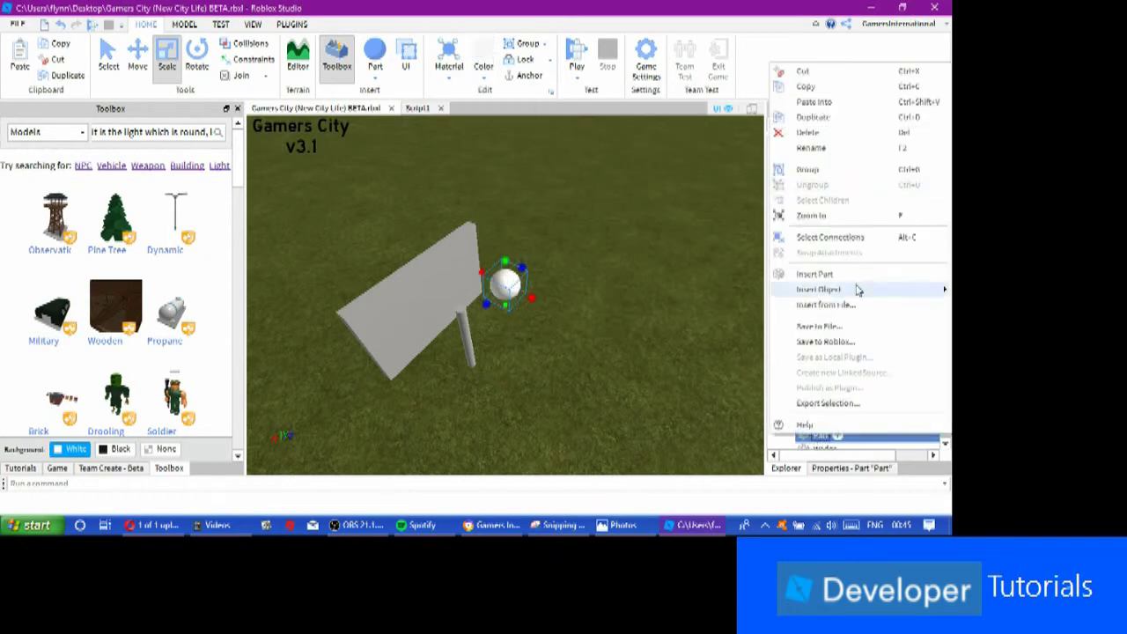
{"action": "mouse_move", "coordinate": [857, 290]}
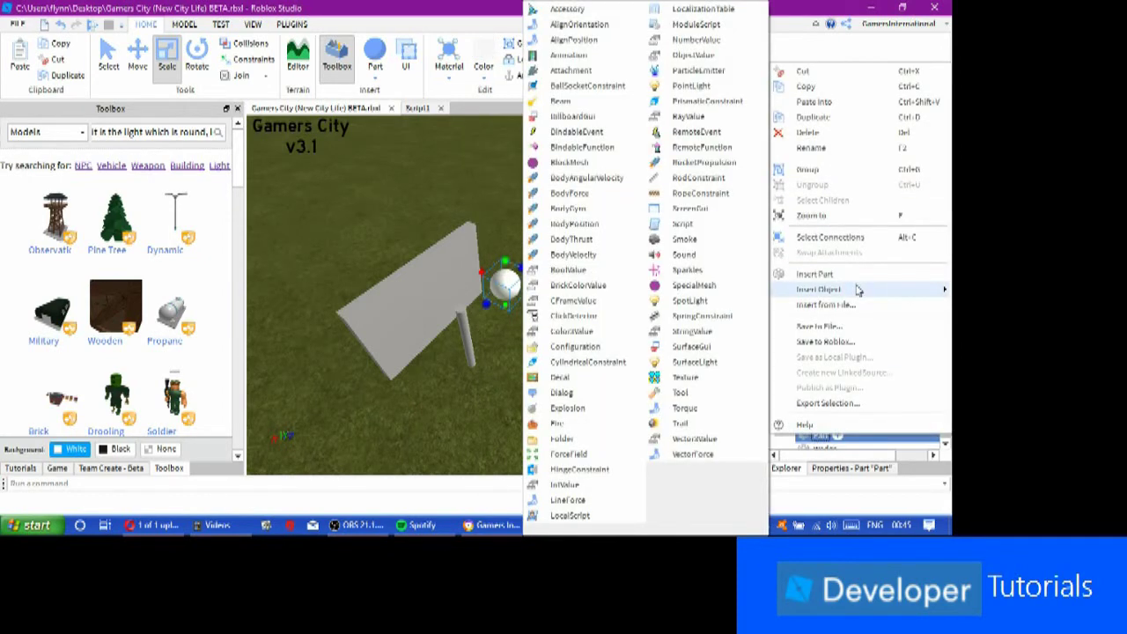
{"action": "left_click", "coordinate": [672, 366]}
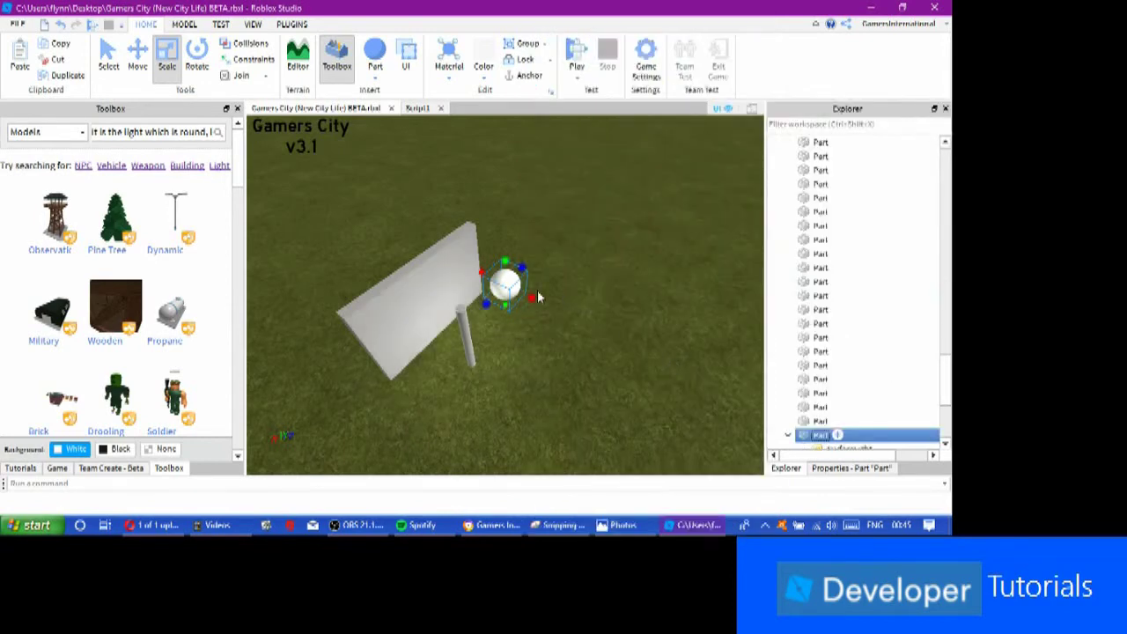
Step: Enlarge the white sphere and seat it on top of the pole
{"action": "left_click_drag", "start_coordinate": [508, 280], "coordinate": [458, 297]}
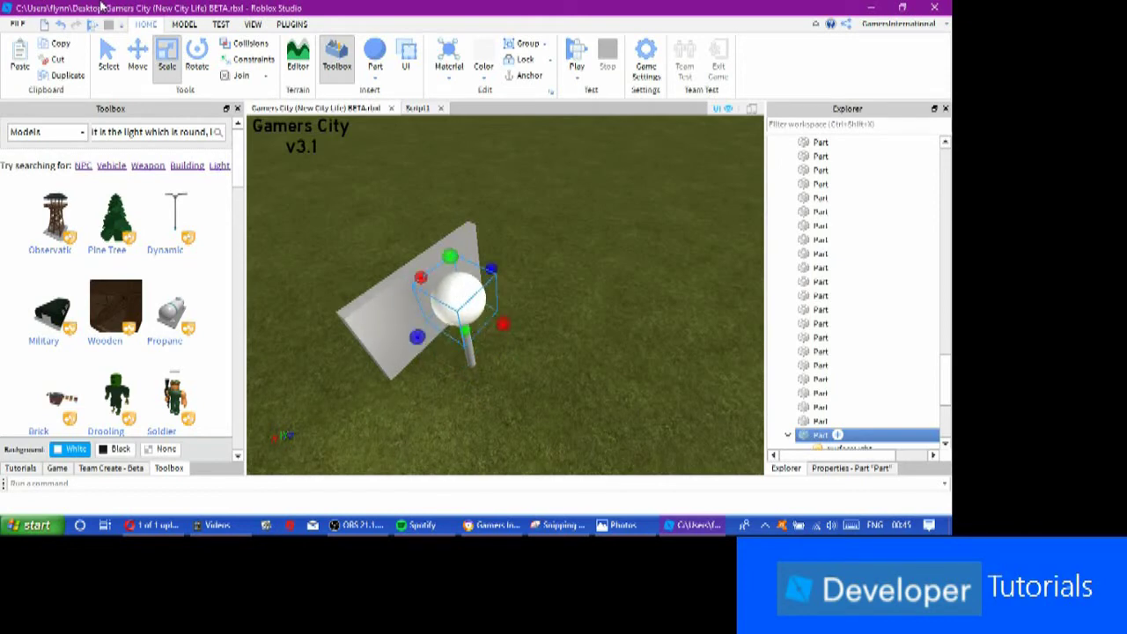
{"action": "left_click", "coordinate": [138, 57]}
{"action": "left_click_drag", "start_coordinate": [447, 253], "coordinate": [458, 274]}
Step: Scale the white sphere down so that it fits the top of the pole as a lamp globe
{"action": "left_click", "coordinate": [166, 57]}
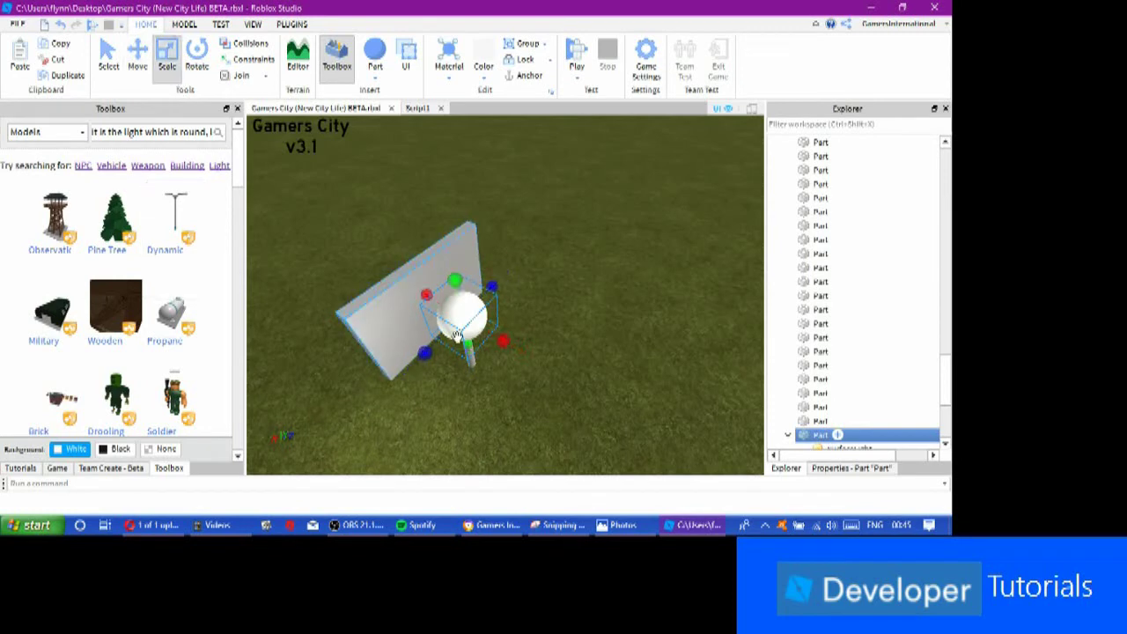
{"action": "left_click_drag", "start_coordinate": [502, 342], "coordinate": [476, 330]}
{"action": "key", "text": "d"}
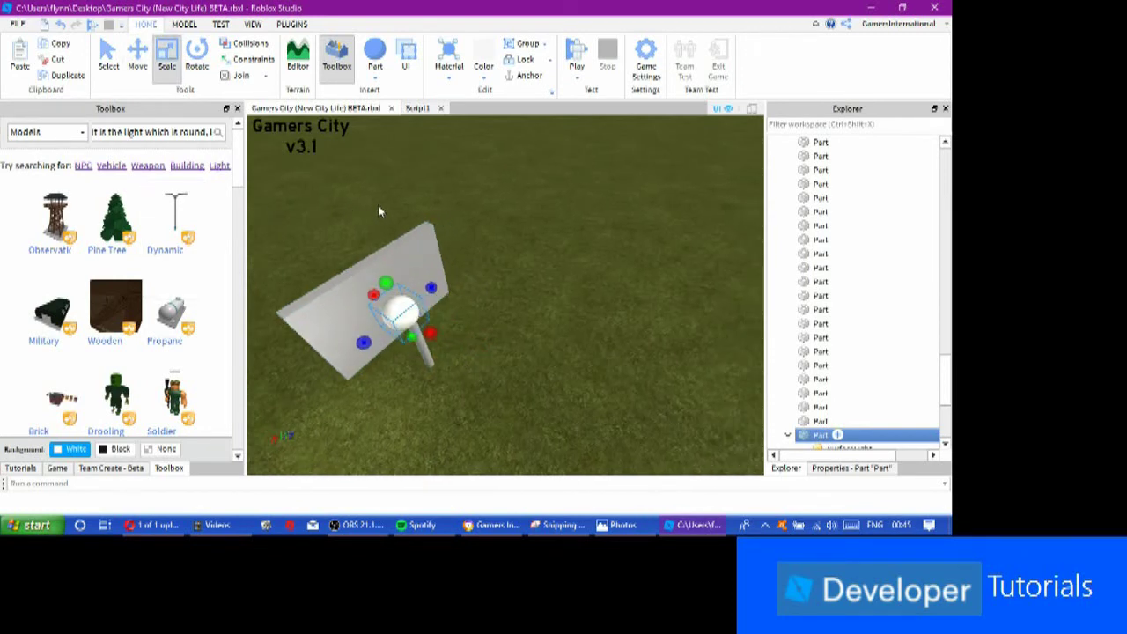
{"action": "right_click_drag", "start_coordinate": [646, 194], "coordinate": [646, 195]}
{"action": "key", "text": "w"}
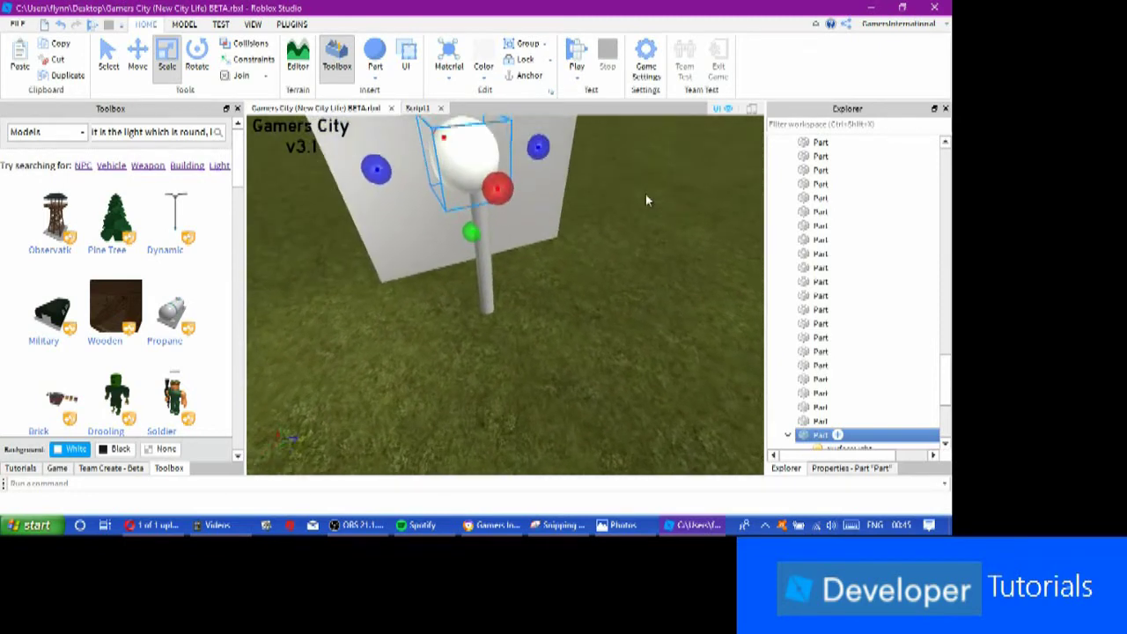
{"action": "key", "text": "s"}
{"action": "left_click", "coordinate": [349, 238]}
{"action": "left_click_drag", "start_coordinate": [350, 237], "coordinate": [378, 238]}
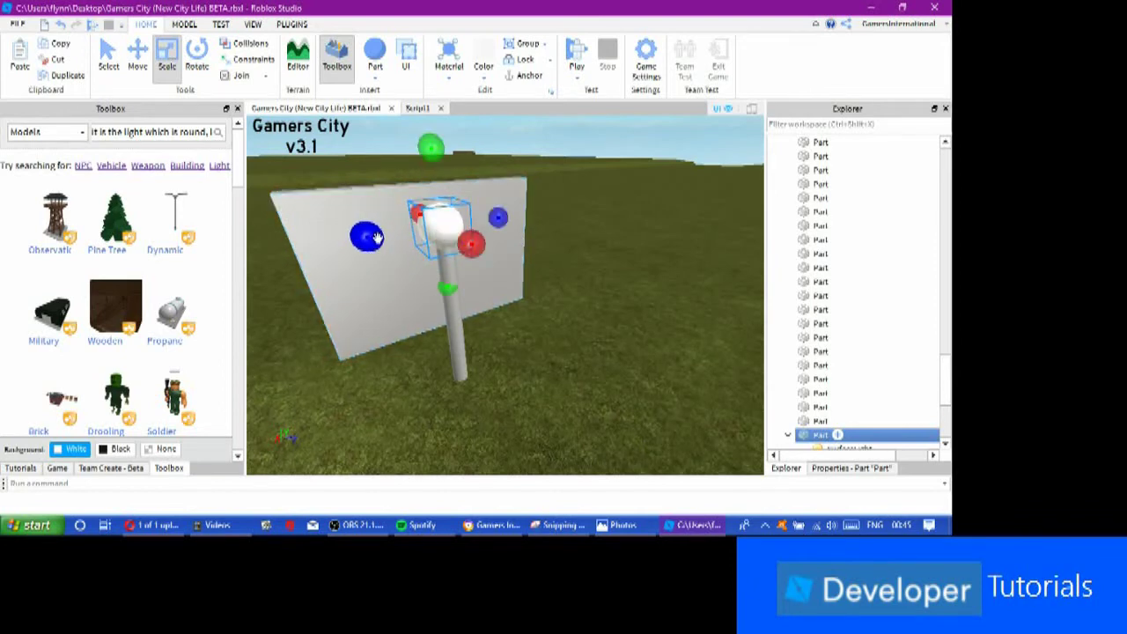
{"action": "left_click", "coordinate": [642, 329]}
Step: Colour the lamp pole black
{"action": "left_click", "coordinate": [454, 348]}
{"action": "left_click", "coordinate": [487, 78]}
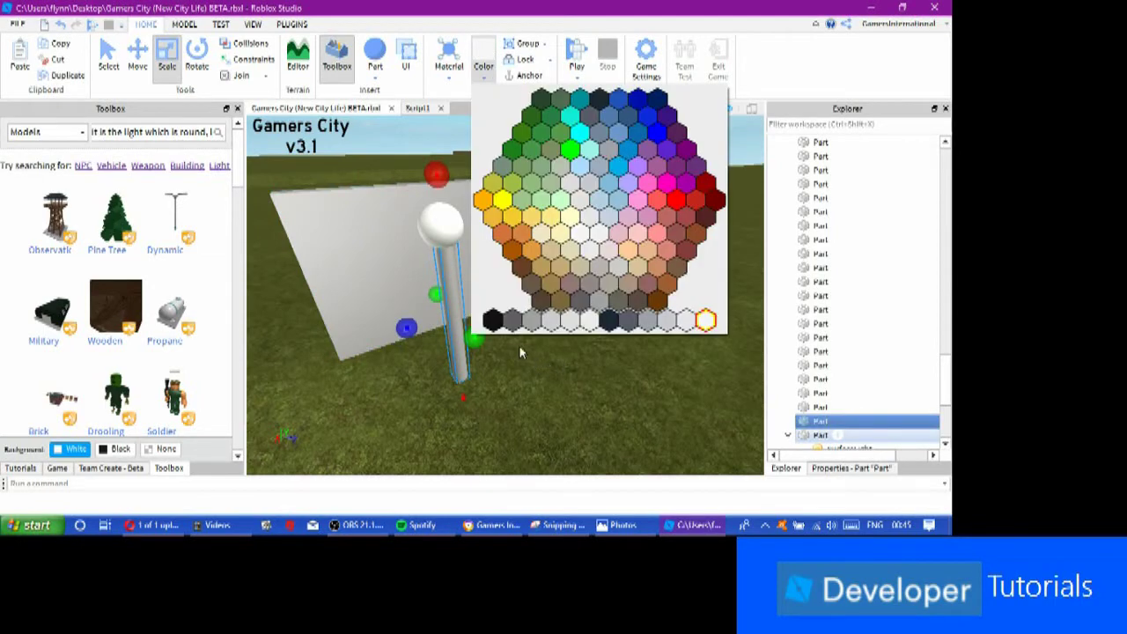
{"action": "left_click", "coordinate": [493, 321]}
{"action": "left_click", "coordinate": [604, 398]}
{"action": "key", "text": "a"}
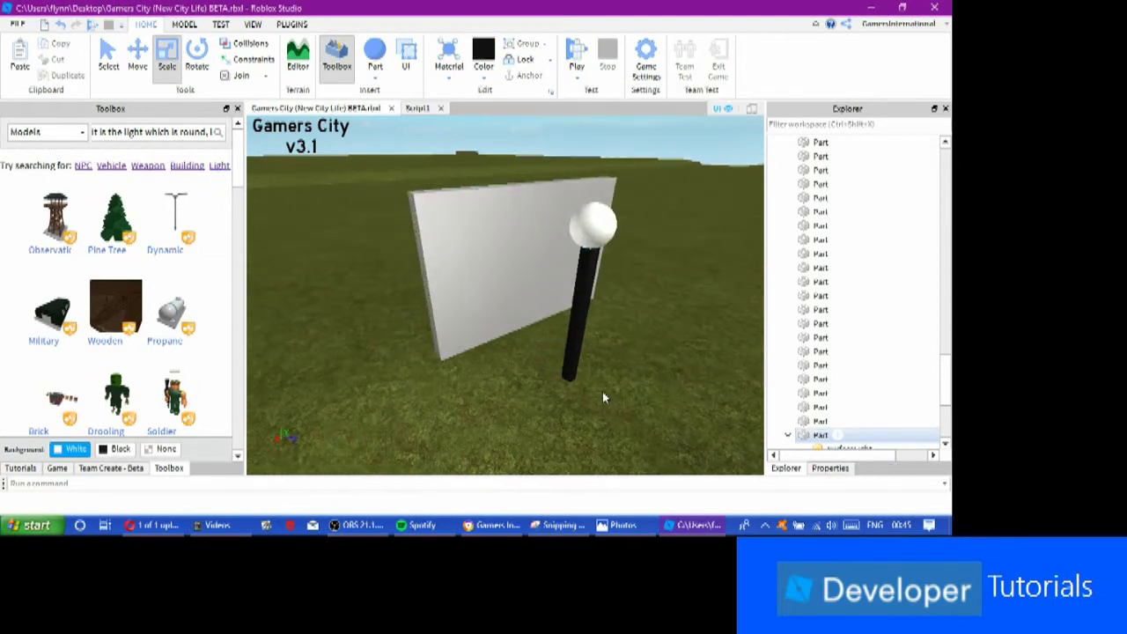
{"action": "right_click_drag", "start_coordinate": [603, 397], "coordinate": [603, 397]}
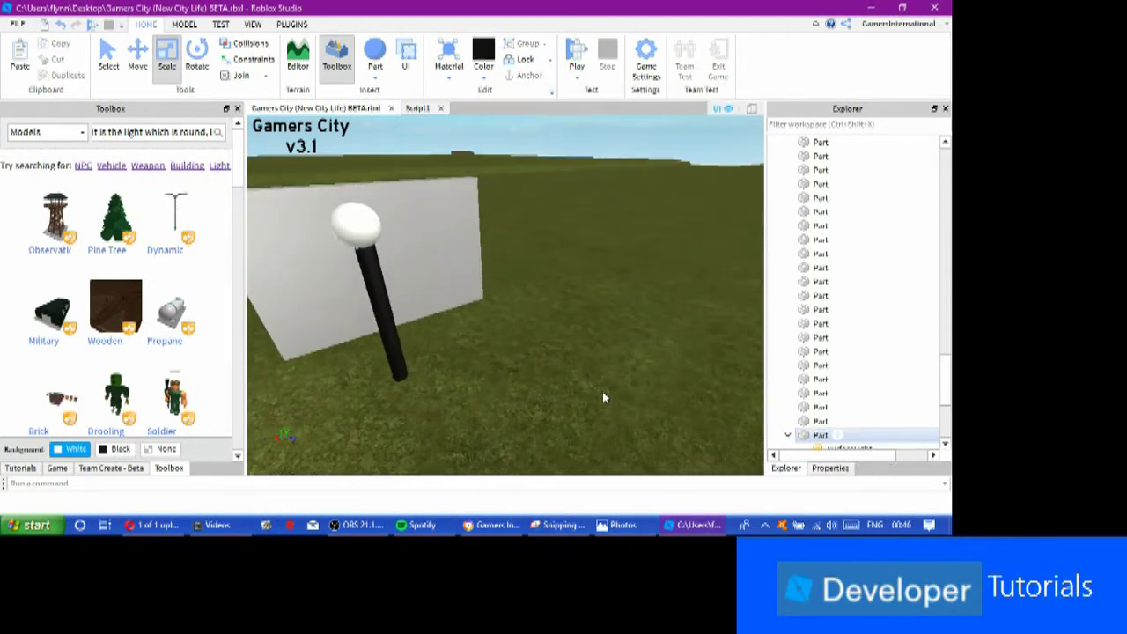
Step: Set the sphere's SurfaceLight to a brightness of 2 and a range of 32
{"action": "left_click", "coordinate": [356, 225]}
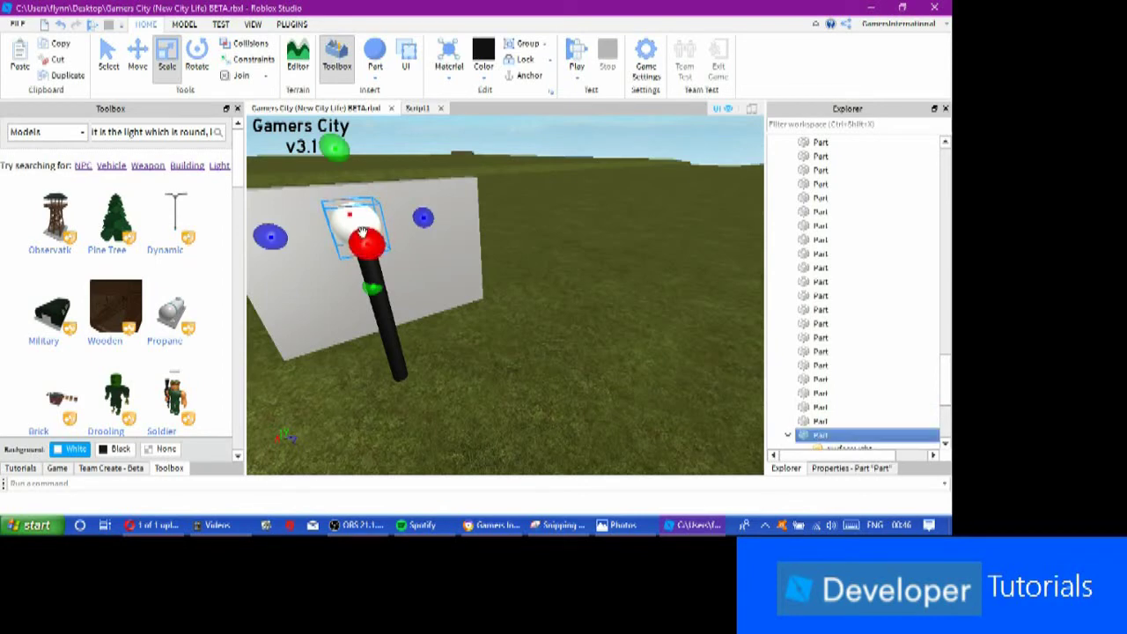
{"action": "left_click", "coordinate": [867, 449]}
{"action": "left_click", "coordinate": [867, 469]}
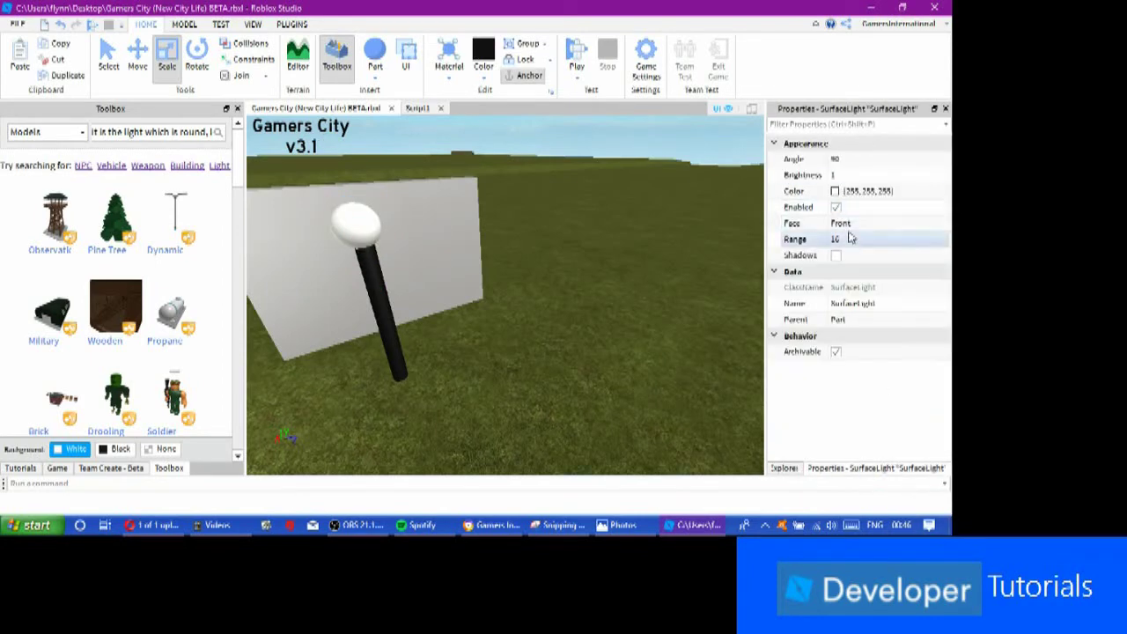
{"action": "left_click", "coordinate": [841, 174]}
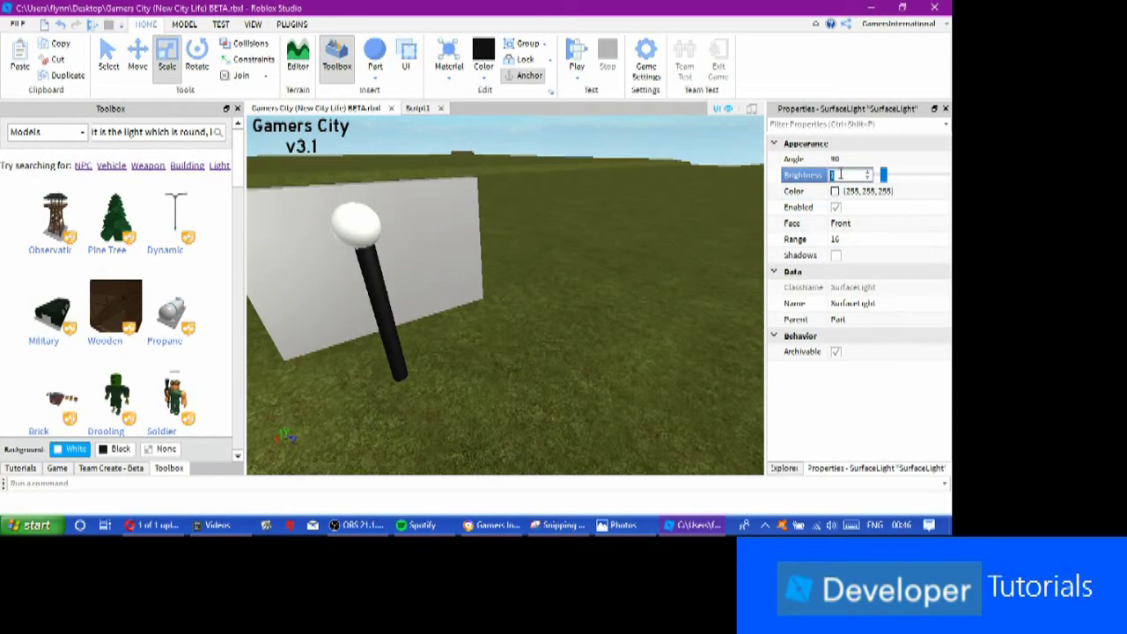
{"action": "type", "text": "2"}
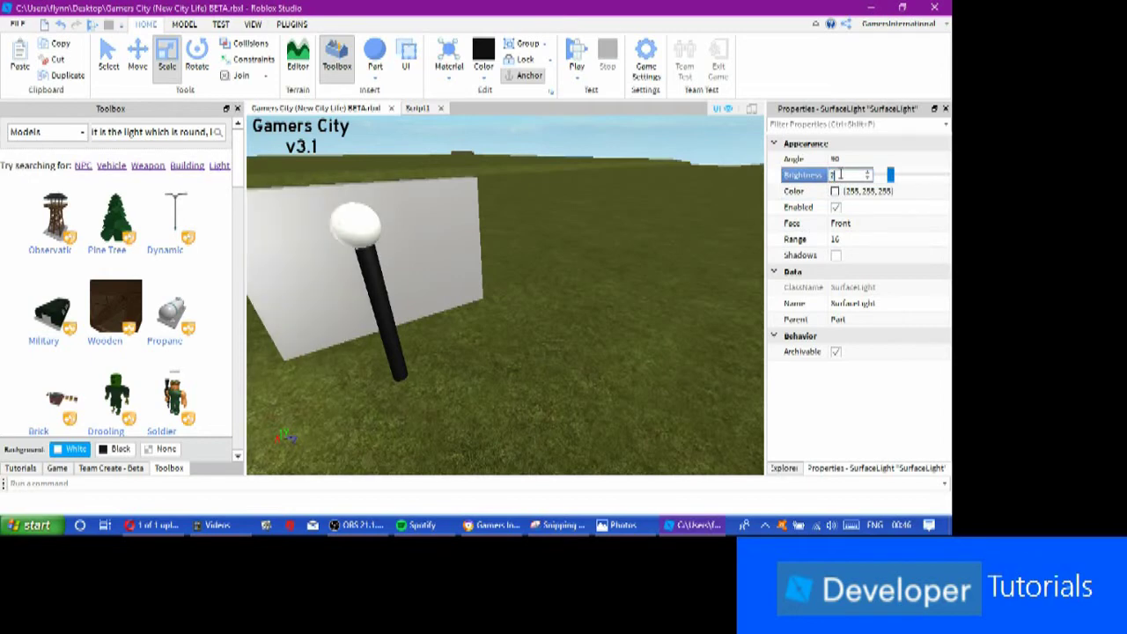
{"action": "left_click", "coordinate": [850, 239]}
{"action": "type", "text": "32"}
{"action": "key", "text": "Return"}
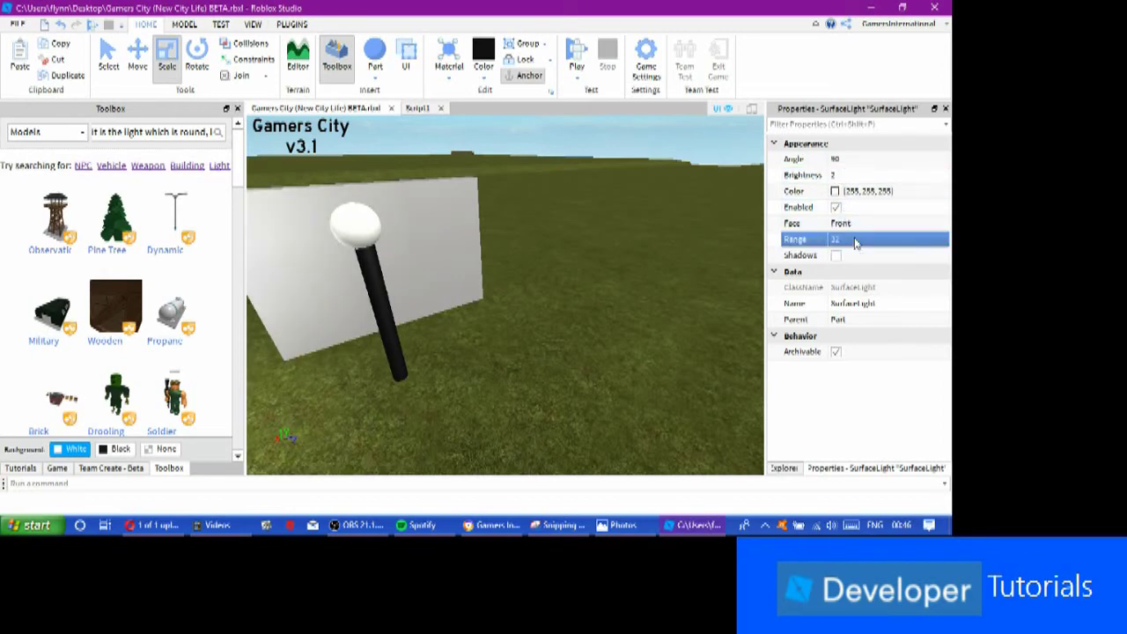
{"action": "right_click_drag", "start_coordinate": [590, 335], "coordinate": [558, 364]}
{"action": "scroll", "coordinate": [558, 364], "scroll_direction": "up", "scroll_amount": 3}
{"action": "left_click", "coordinate": [558, 363]}
{"action": "scroll", "coordinate": [558, 363], "scroll_direction": "down", "scroll_amount": 4}
{"action": "scroll", "coordinate": [558, 362], "scroll_direction": "up", "scroll_amount": 2}
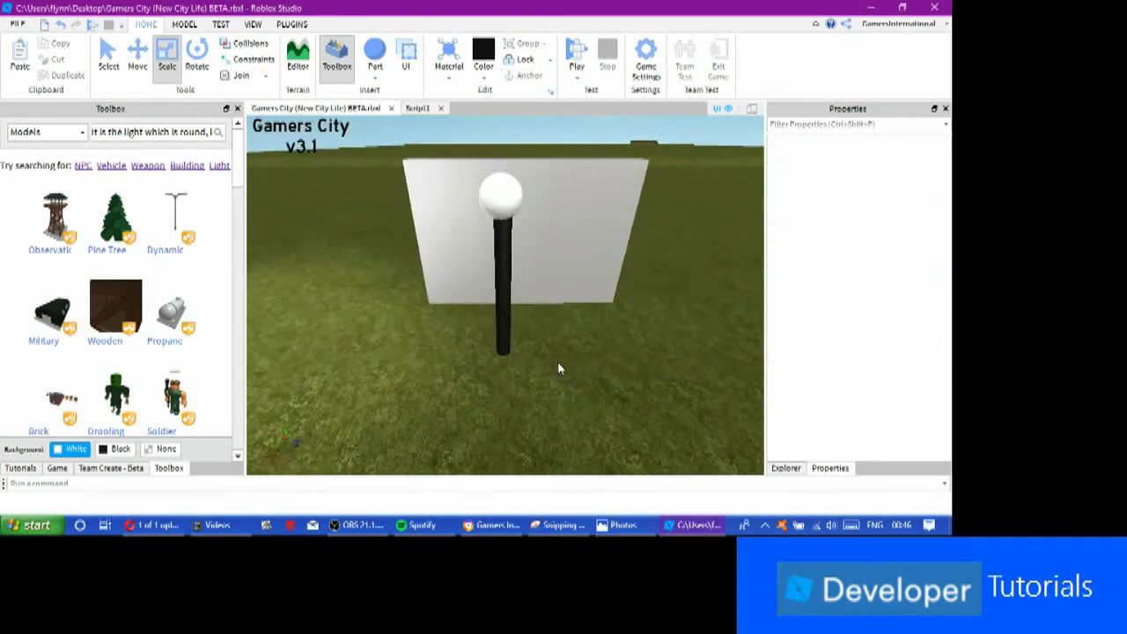
Step: Insert a black cylinder part and place it on the white wall's face as a horizontal lamp bracket
{"action": "left_click", "coordinate": [376, 77]}
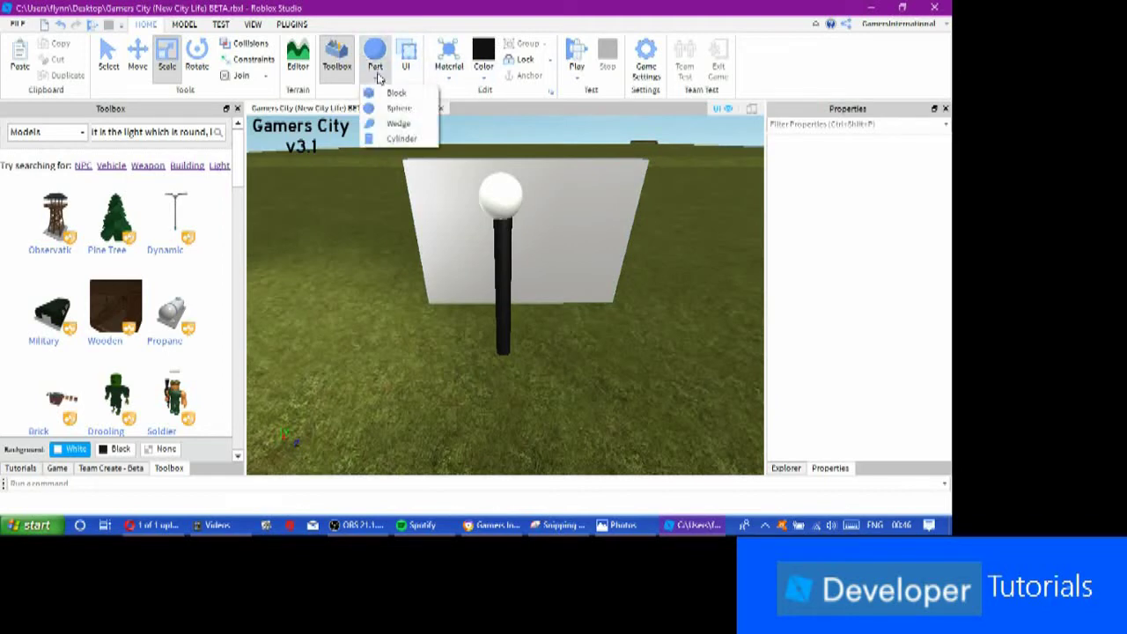
{"action": "left_click", "coordinate": [402, 138]}
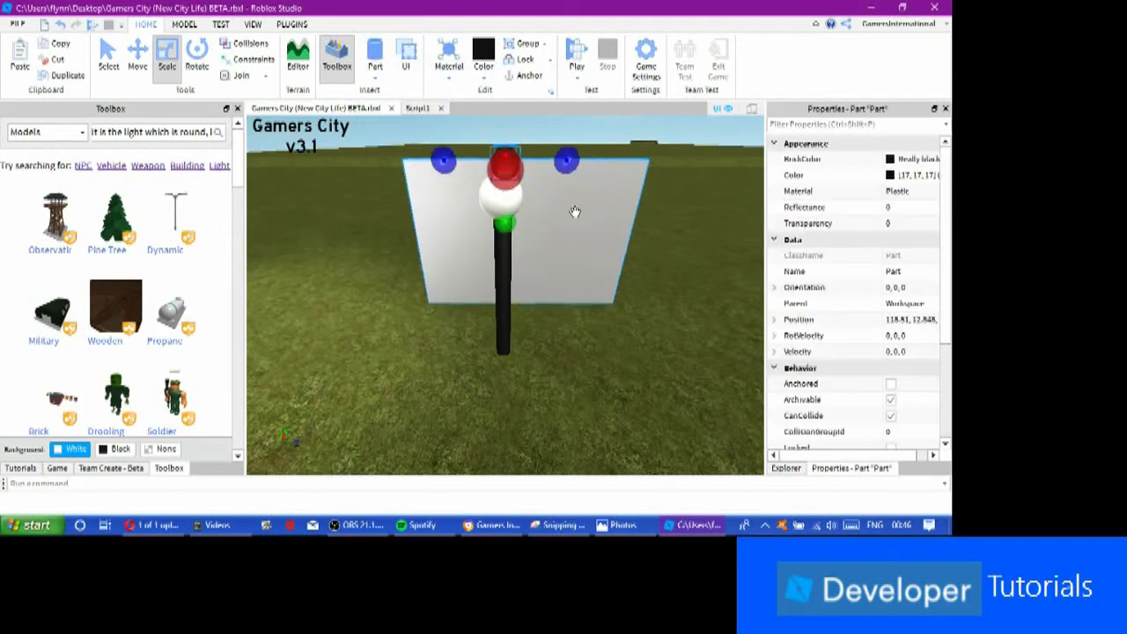
{"action": "right_click_drag", "start_coordinate": [525, 138], "coordinate": [525, 137]}
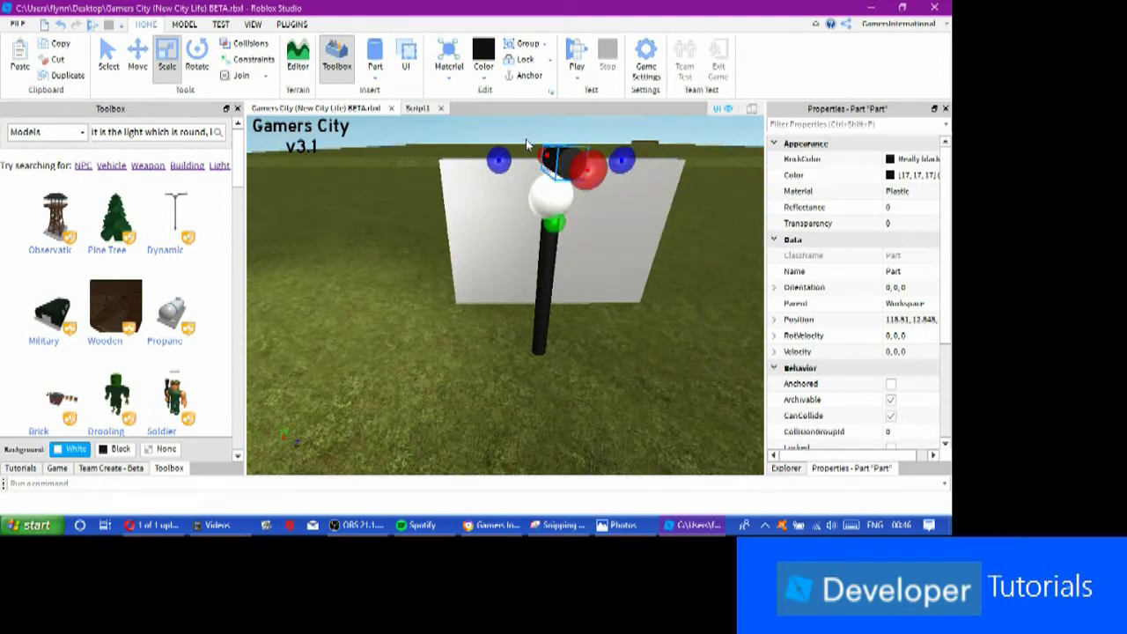
{"action": "left_click_drag", "start_coordinate": [553, 161], "coordinate": [616, 225]}
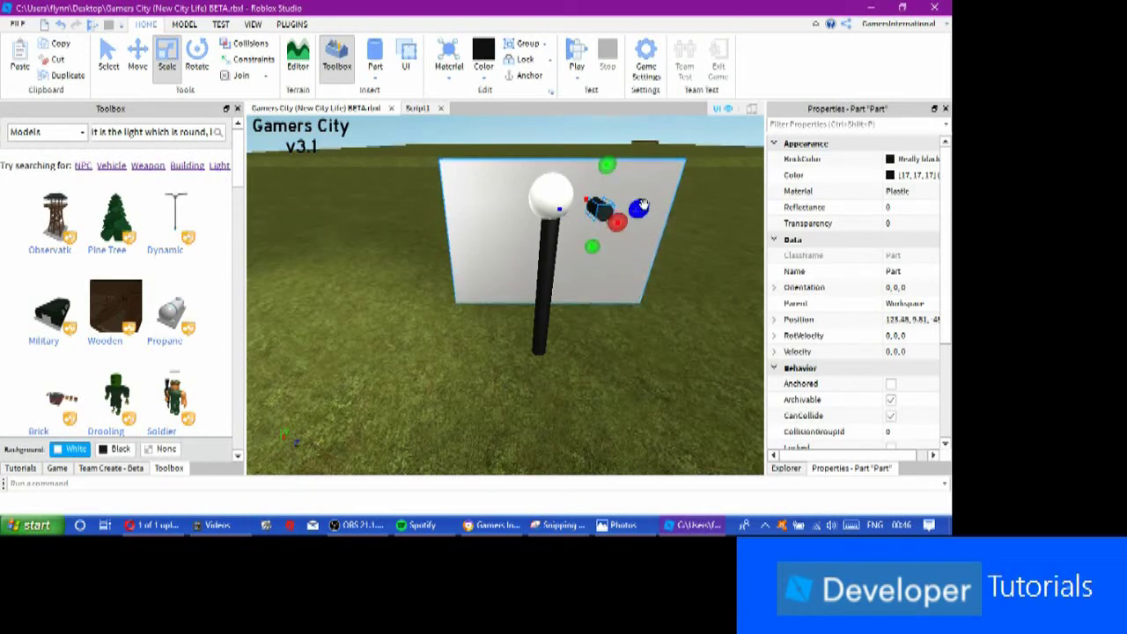
{"action": "left_click", "coordinate": [685, 353]}
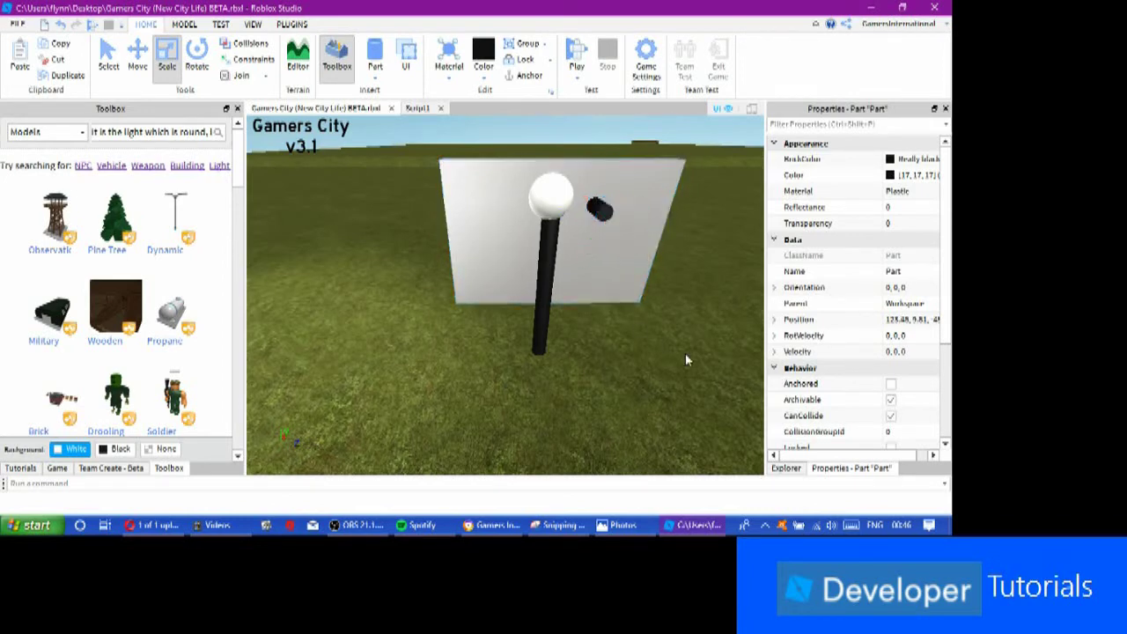
Step: Insert a second black cylinder, rotate it upright and bring it to the outer end of the wall bracket
{"action": "left_click", "coordinate": [375, 50]}
{"action": "key", "text": "a"}
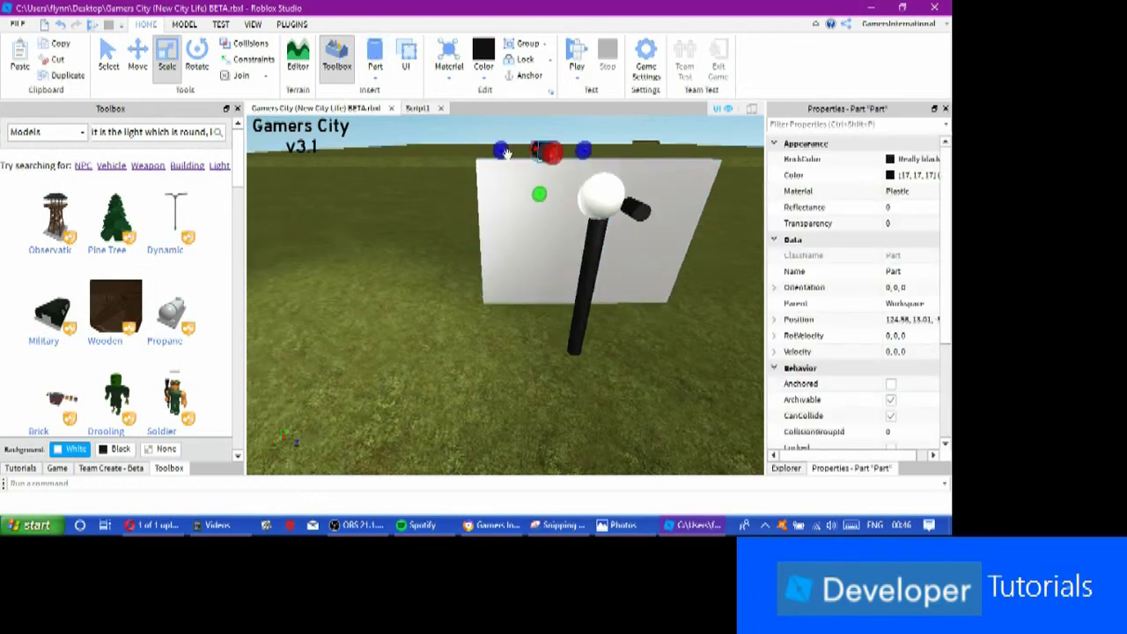
{"action": "key", "text": "d"}
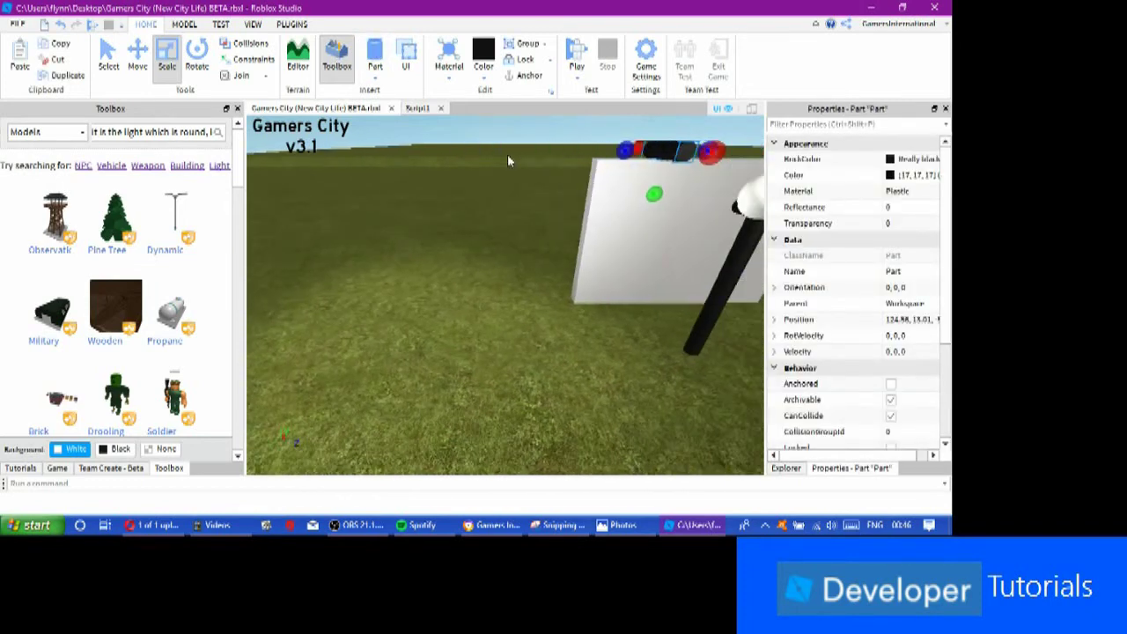
{"action": "left_click", "coordinate": [196, 67]}
{"action": "key", "text": "s"}
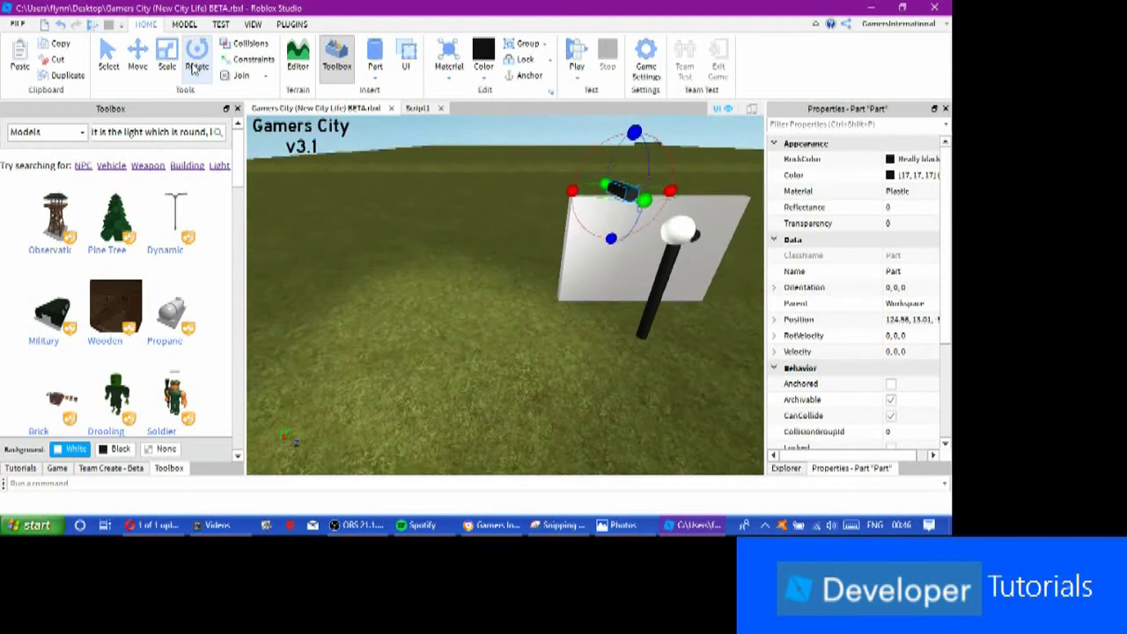
{"action": "left_click_drag", "start_coordinate": [643, 195], "coordinate": [620, 196]}
{"action": "key", "text": "s"}
{"action": "key", "text": "d"}
{"action": "key", "text": "w"}
{"action": "key", "text": "w"}
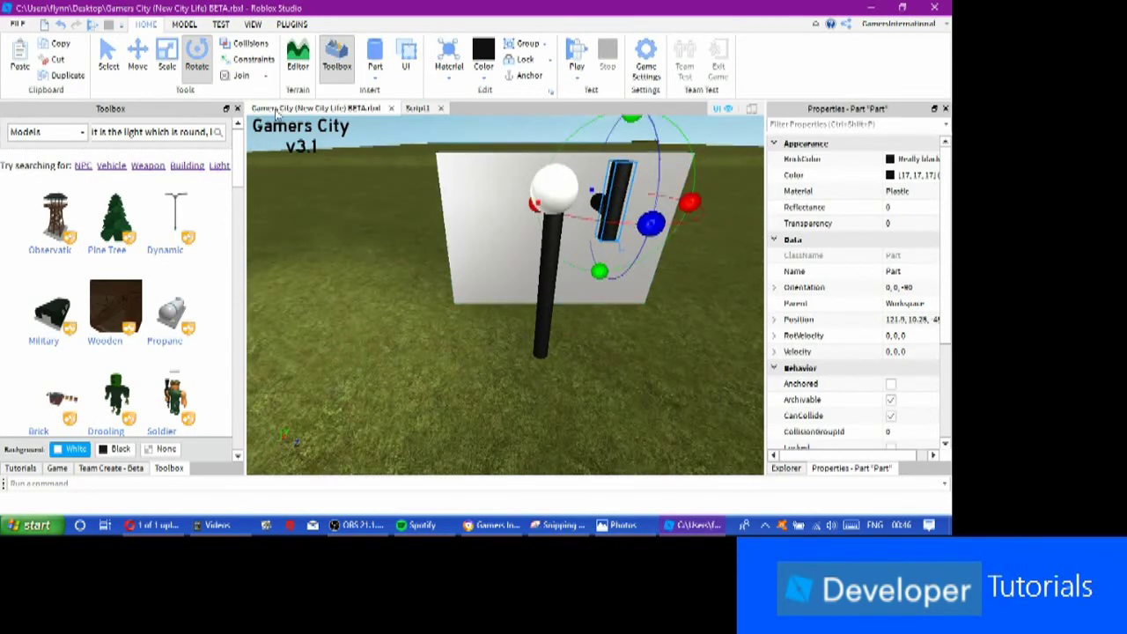
Step: Shift the upright cylinder against the wall bracket and shorten it from its upper end
{"action": "left_click", "coordinate": [137, 55]}
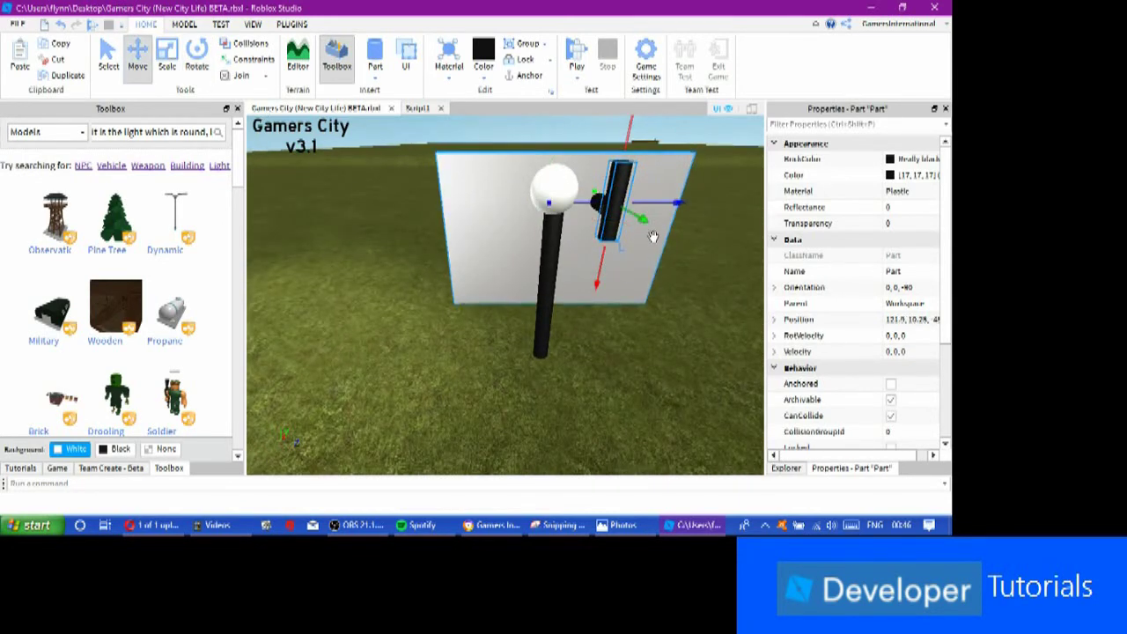
{"action": "mouse_move", "coordinate": [643, 217]}
{"action": "left_mouse_down"}
{"action": "mouse_move", "coordinate": [630, 211]}
{"action": "mouse_move", "coordinate": [639, 208]}
{"action": "left_mouse_up"}
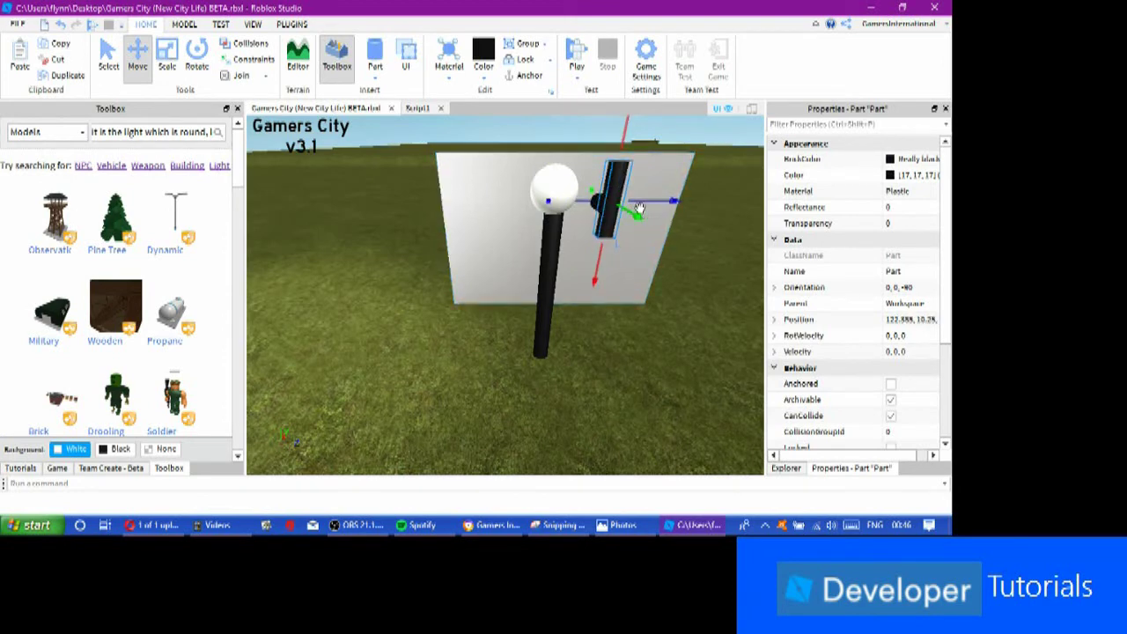
{"action": "left_click_drag", "start_coordinate": [631, 127], "coordinate": [634, 105]}
{"action": "left_click", "coordinate": [166, 62]}
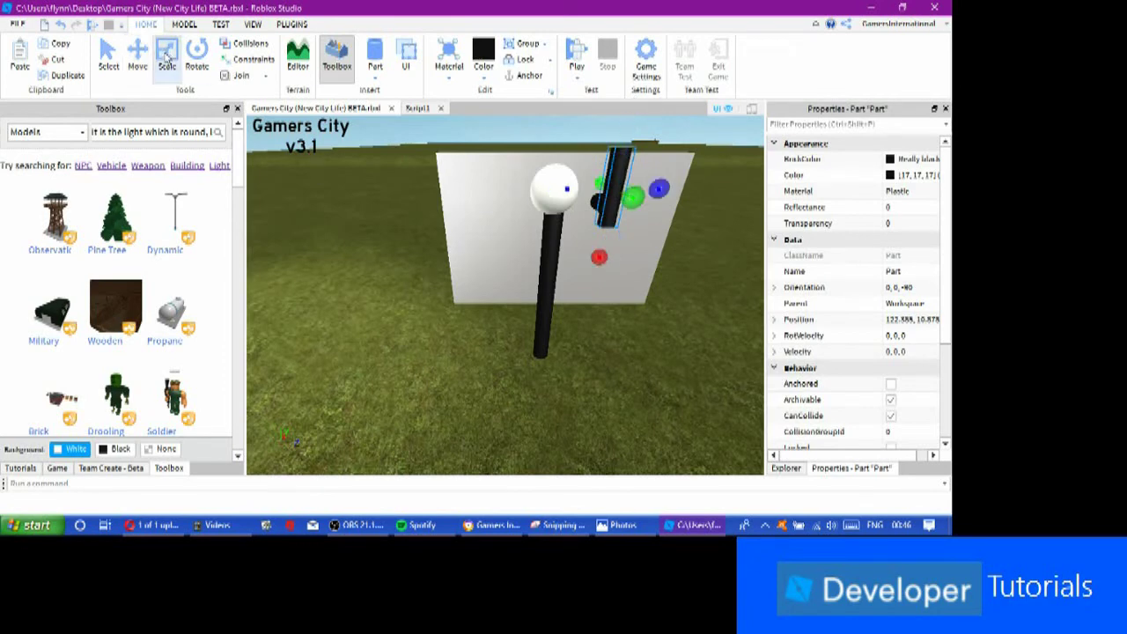
{"action": "scroll", "coordinate": [524, 132], "scroll_direction": "down", "scroll_amount": 3}
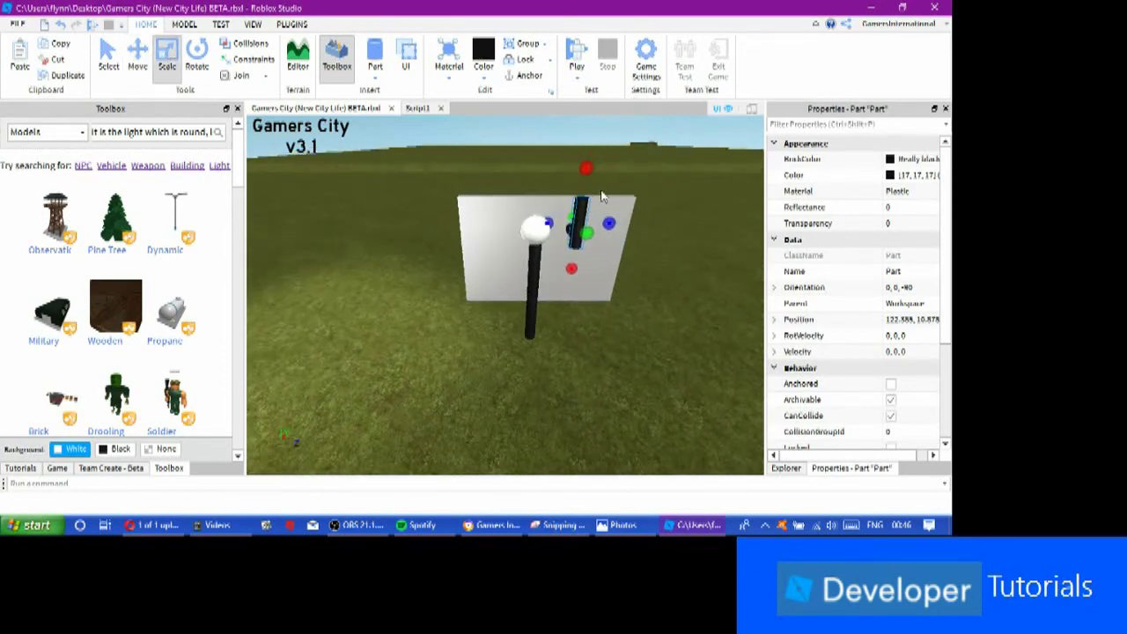
{"action": "left_click_drag", "start_coordinate": [585, 167], "coordinate": [581, 188]}
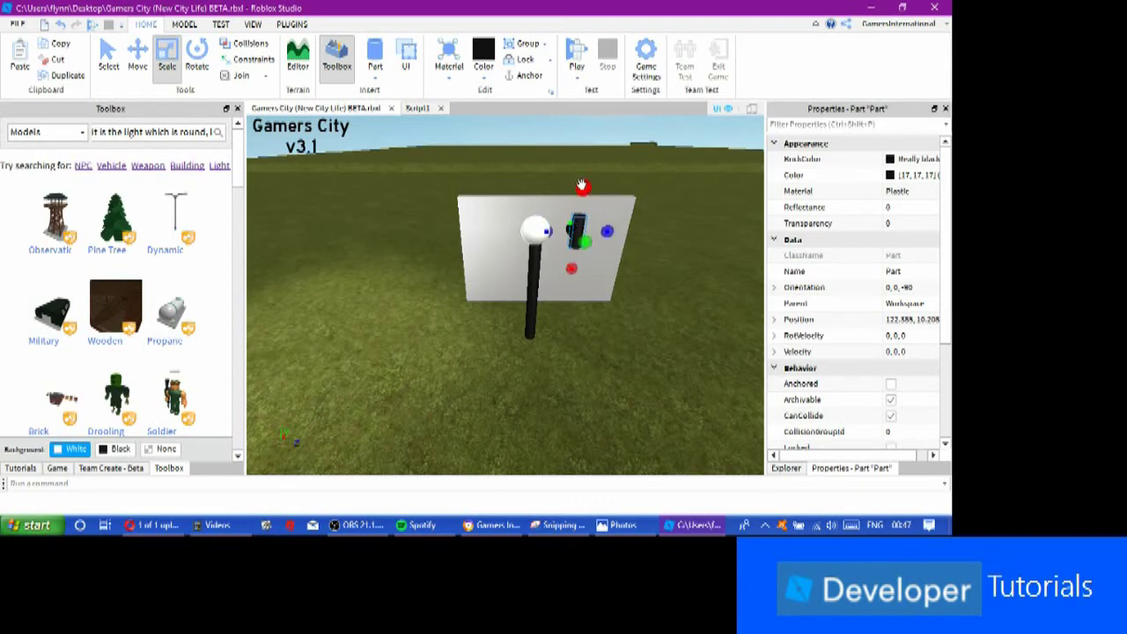
Step: Duplicate the pole lamp's white sphere and move the copy over to the wall bracket's upright cylinder
{"action": "left_click", "coordinate": [530, 230]}
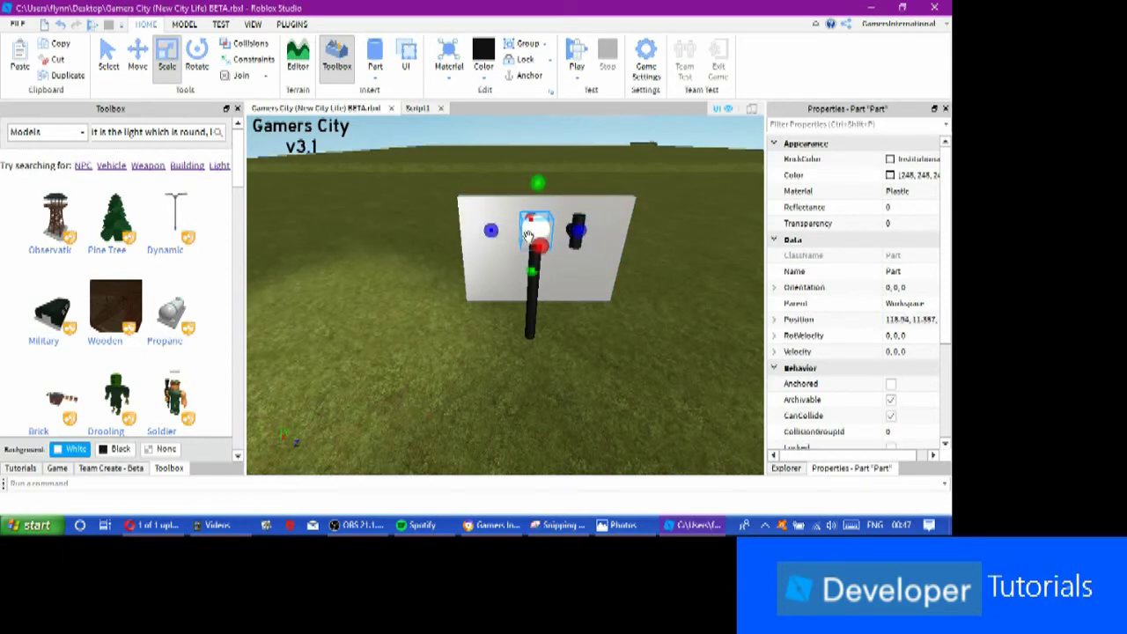
{"action": "key", "text": "ctrl+2"}
{"action": "left_click_drag", "start_coordinate": [539, 271], "coordinate": [622, 198]}
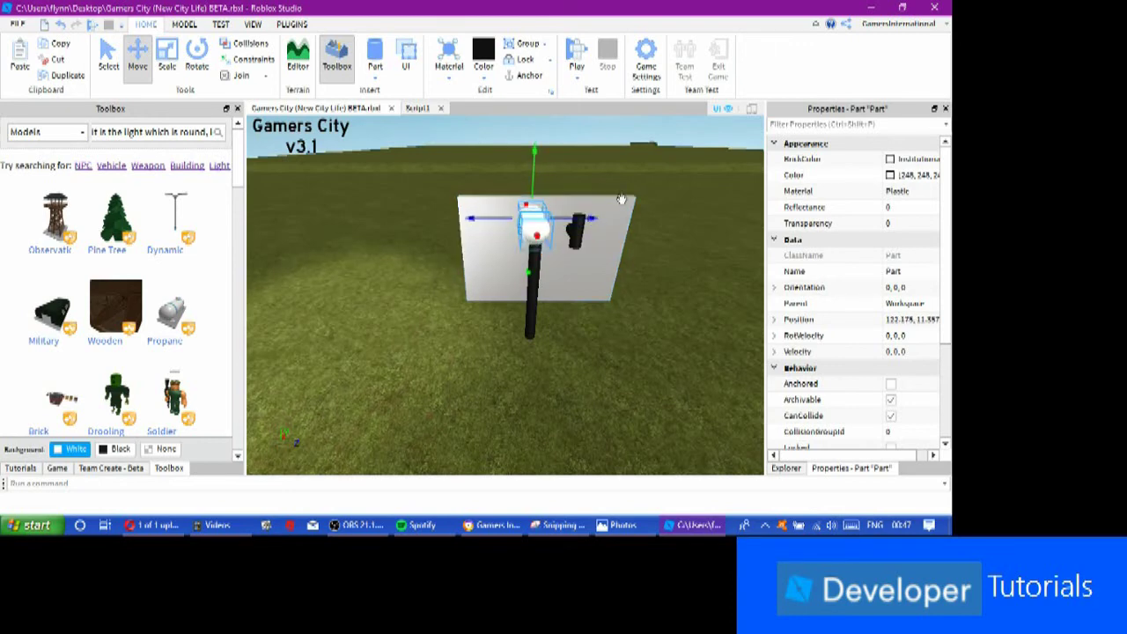
{"action": "left_click", "coordinate": [577, 231]}
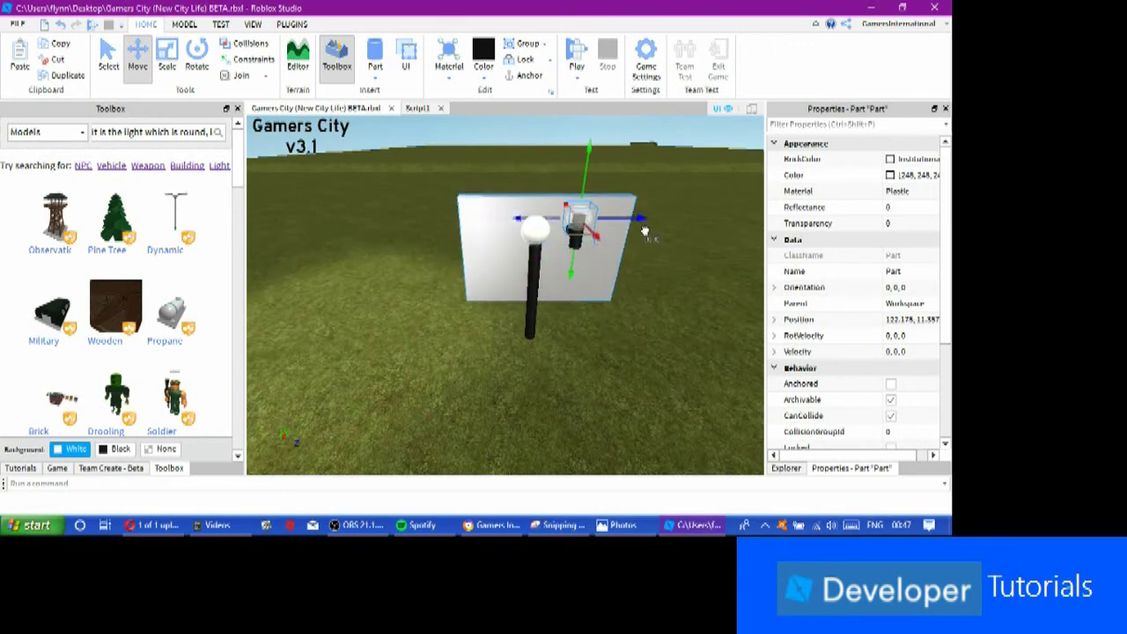
Step: Raise the copied sphere onto the top of the wall bracket's upright cylinder and centre it there
{"action": "left_click_drag", "start_coordinate": [591, 151], "coordinate": [589, 141]}
{"action": "right_click_drag", "start_coordinate": [589, 141], "coordinate": [350, 211]}
{"action": "key", "text": "a"}
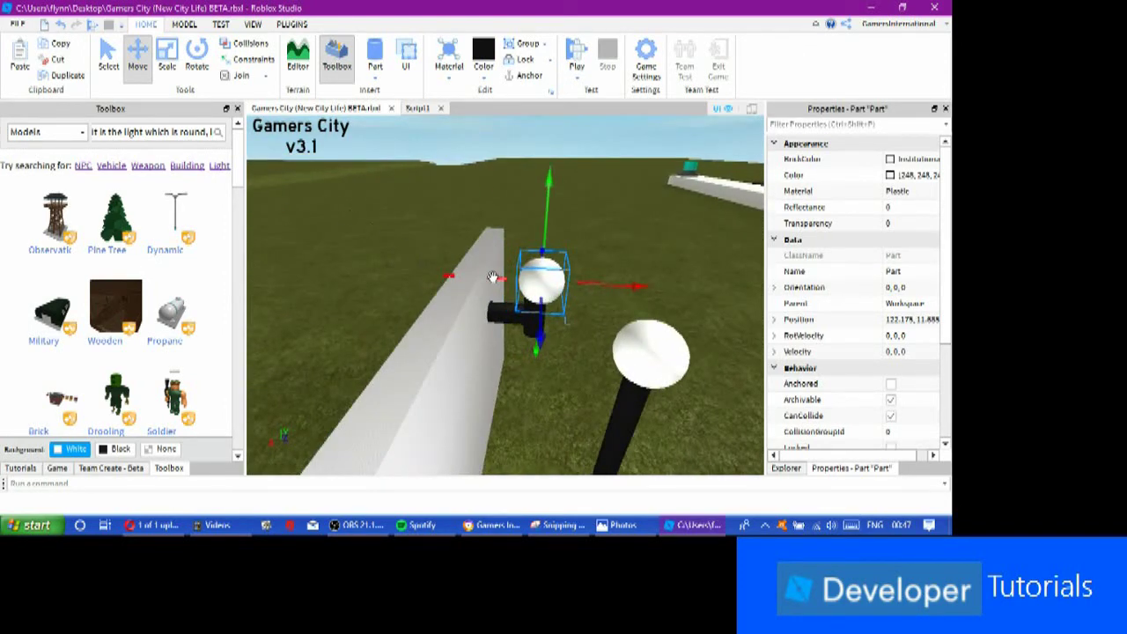
{"action": "left_click_drag", "start_coordinate": [501, 279], "coordinate": [497, 284]}
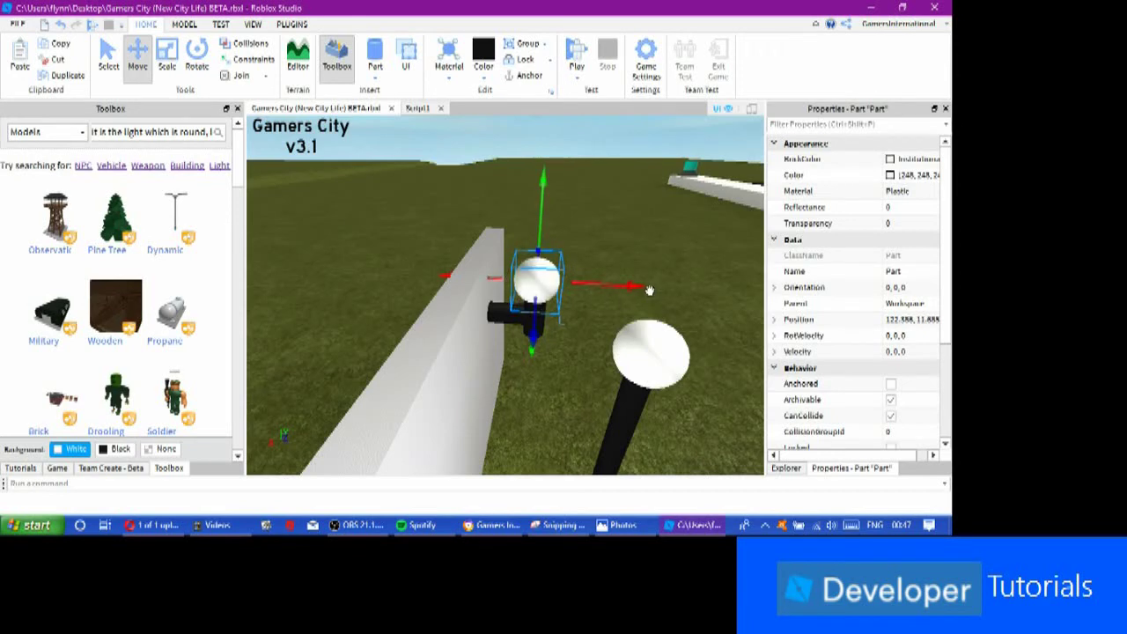
{"action": "key", "text": "d"}
{"action": "left_click", "coordinate": [649, 289]}
{"action": "right_click_drag", "start_coordinate": [649, 290], "coordinate": [644, 290]}
{"action": "key", "text": "d"}
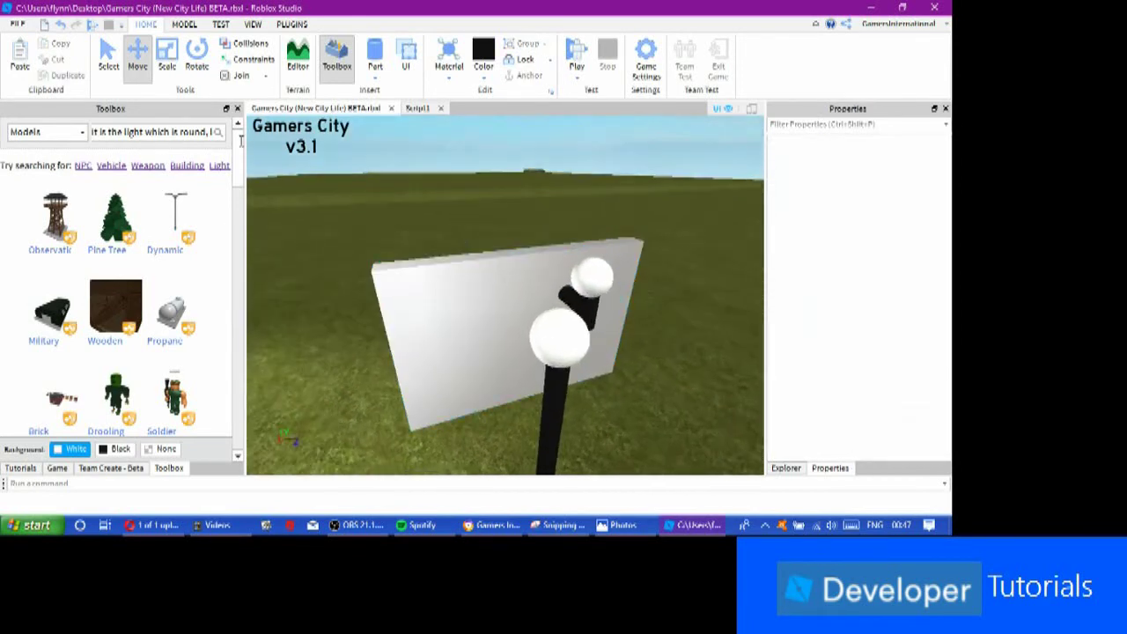
Step: Clear the existing search text from the Toolbox model search
{"action": "key", "text": "BackSpace"}
{"action": "key", "text": "BackSpace"}
{"action": "key", "text": "BackSpace"}
{"action": "key", "text": "BackSpace"}
{"action": "key", "text": "BackSpace"}
{"action": "key", "text": "BackSpace"}
{"action": "key", "text": "BackSpace"}
{"action": "key", "text": "BackSpace"}
{"action": "key", "text": "BackSpace"}
{"action": "key", "text": "BackSpace"}
{"action": "key", "text": "BackSpace"}
{"action": "key", "text": "BackSpace"}
{"action": "key", "text": "BackSpace"}
{"action": "key", "text": "BackSpace"}
{"action": "key", "text": "BackSpace"}
{"action": "key", "text": "BackSpace"}
{"action": "key", "text": "BackSpace"}
{"action": "key", "text": "BackSpace"}
{"action": "key", "text": "BackSpace"}
{"action": "key", "text": "BackSpace"}
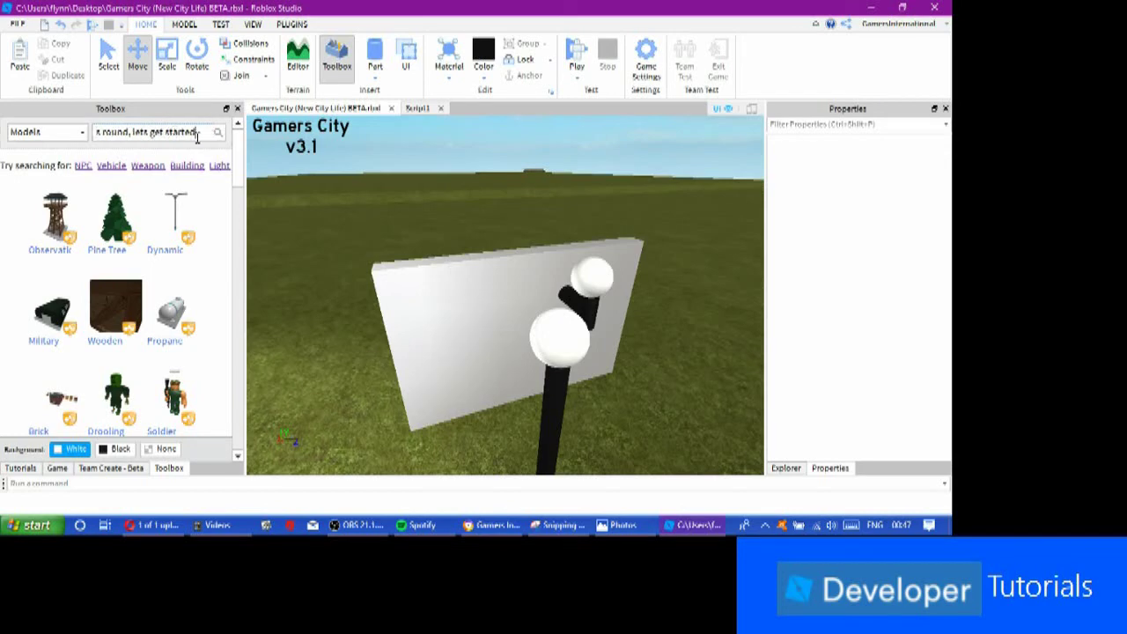